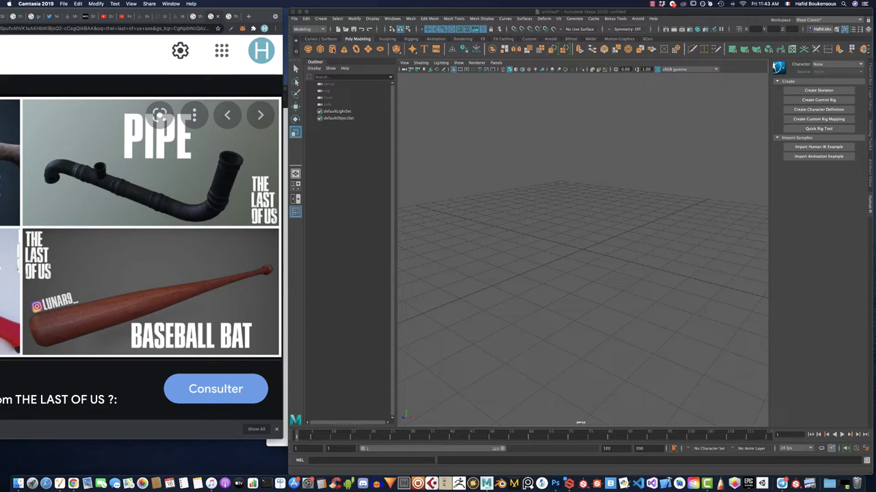
# Create a polygon cylinder, pCylinder1, and orbit around it to inspect it.
pyautogui.click(335, 49)
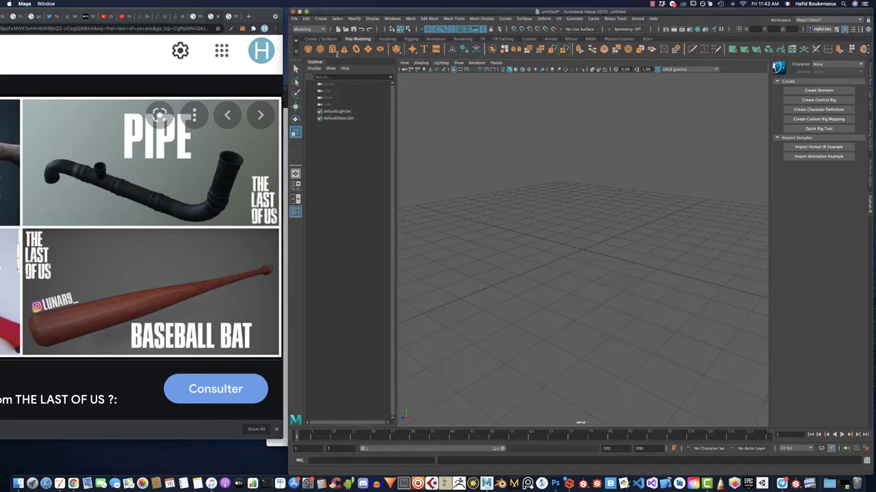
pyautogui.moveTo(561, 202)
pyautogui.keyDown('alt'); pyautogui.mouseDown()
pyautogui.moveTo(568, 244)
pyautogui.moveTo(571, 174)
pyautogui.moveTo(580, 208)
pyautogui.moveTo(606, 237)
pyautogui.moveTo(558, 206)
pyautogui.moveTo(569, 209)
pyautogui.moveTo(596, 244)
pyautogui.moveTo(595, 260)
pyautogui.moveTo(564, 240)
pyautogui.moveTo(600, 317)
pyautogui.moveTo(587, 301)
pyautogui.moveTo(577, 239)
pyautogui.moveTo(586, 293)
pyautogui.mouseUp(); pyautogui.keyUp('alt')
pyautogui.rightClick(570, 200)
pyautogui.click(560, 298)
# Extrude the cylinder's bottom face, scaling it outward and pushing it down into a lip.
pyautogui.click(589, 278)
pyautogui.press('F8')
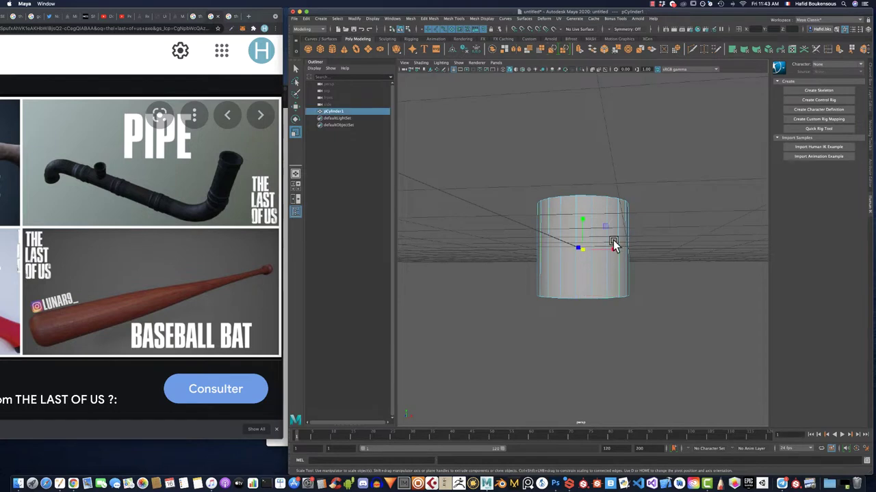
pyautogui.moveTo(589, 250)
pyautogui.keyDown('alt'); pyautogui.mouseDown(button='right')
pyautogui.moveTo(567, 246)
pyautogui.moveTo(576, 250)
pyautogui.mouseUp(button='right'); pyautogui.keyUp('alt')
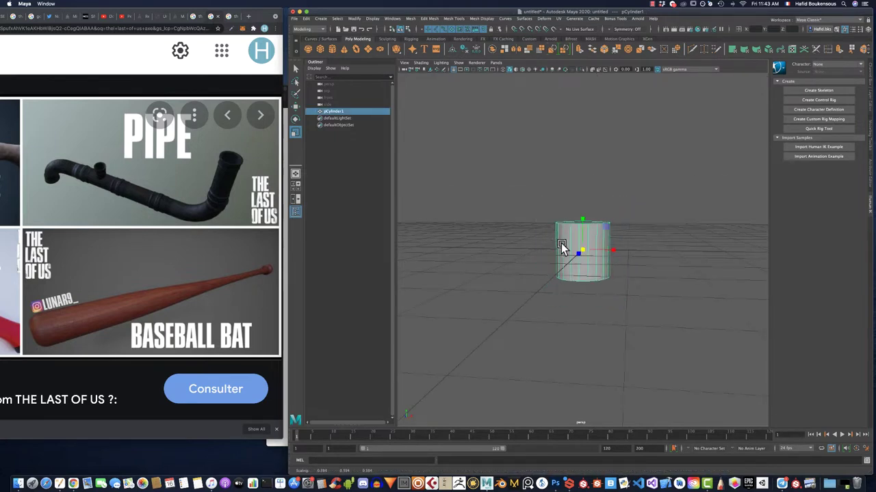
pyautogui.moveTo(577, 250)
pyautogui.keyDown('alt'); pyautogui.mouseDown()
pyautogui.moveTo(563, 236)
pyautogui.moveTo(577, 225)
pyautogui.mouseUp(); pyautogui.keyUp('alt')
pyautogui.moveTo(582, 236); pyautogui.dragTo(578, 253, button='right')
pyautogui.click(575, 257)
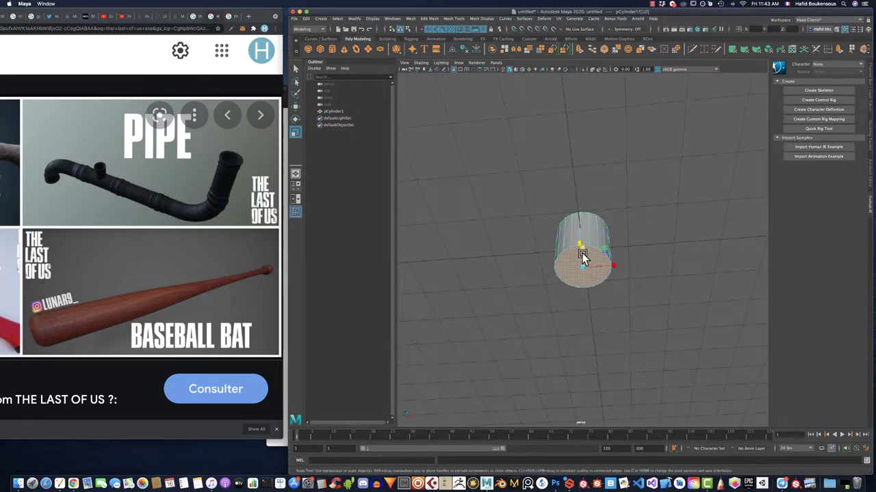
pyautogui.hotkey('ctrl', 'e')
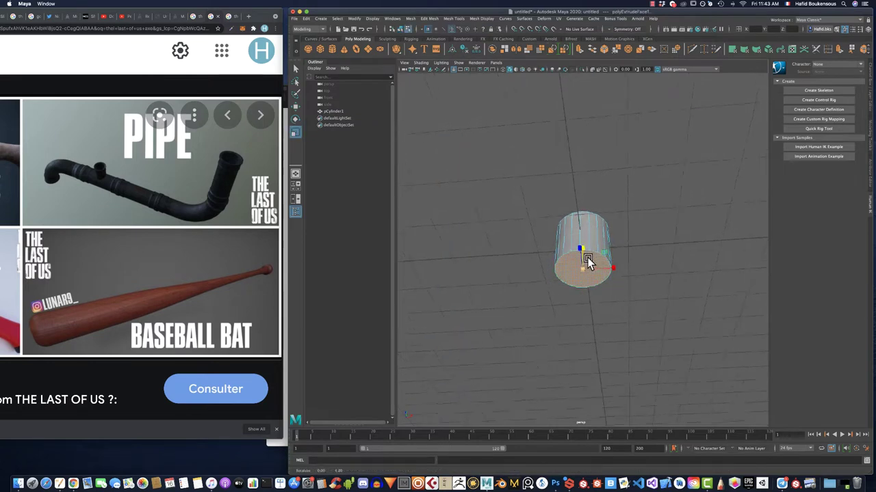
pyautogui.moveTo(582, 260); pyautogui.dragTo(594, 276)
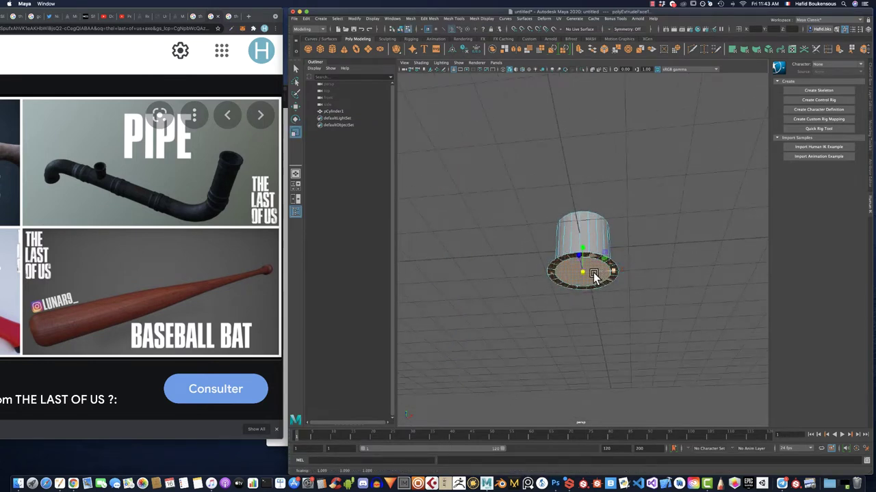
pyautogui.hotkey('ctrl', 'e')
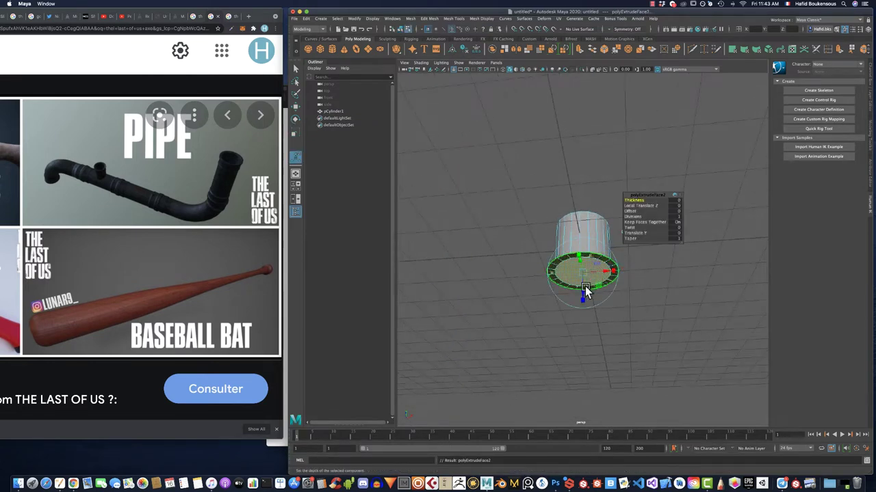
pyautogui.moveTo(582, 292)
pyautogui.mouseDown()
pyautogui.moveTo(583, 307)
pyautogui.moveTo(590, 297)
pyautogui.moveTo(583, 271)
pyautogui.moveTo(592, 304)
pyautogui.mouseUp()
# Try an extra extrusion and a test edge bevel, then undo the bevel.
pyautogui.hotkey('ctrl', 'e')
pyautogui.moveTo(593, 304); pyautogui.dragTo(596, 325, button='right')
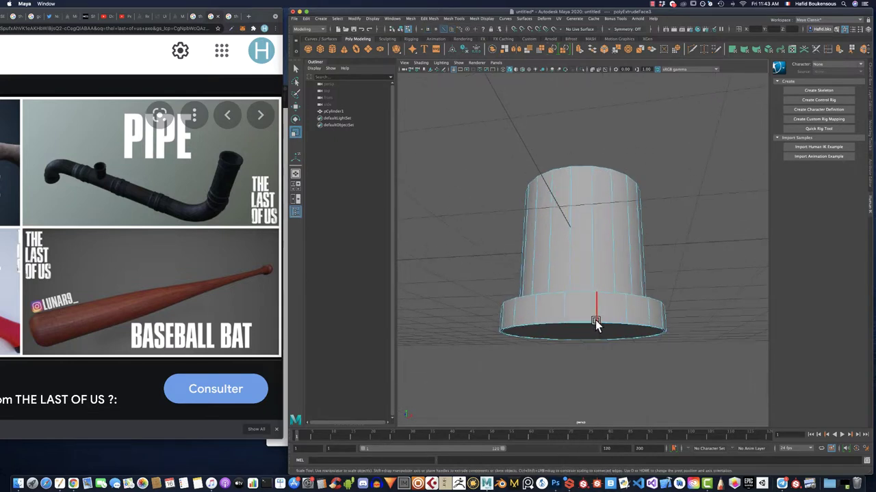
pyautogui.click(583, 296)
pyautogui.keyDown('alt'); pyautogui.moveTo(583, 294); pyautogui.dragTo(586, 307); pyautogui.keyUp('alt')
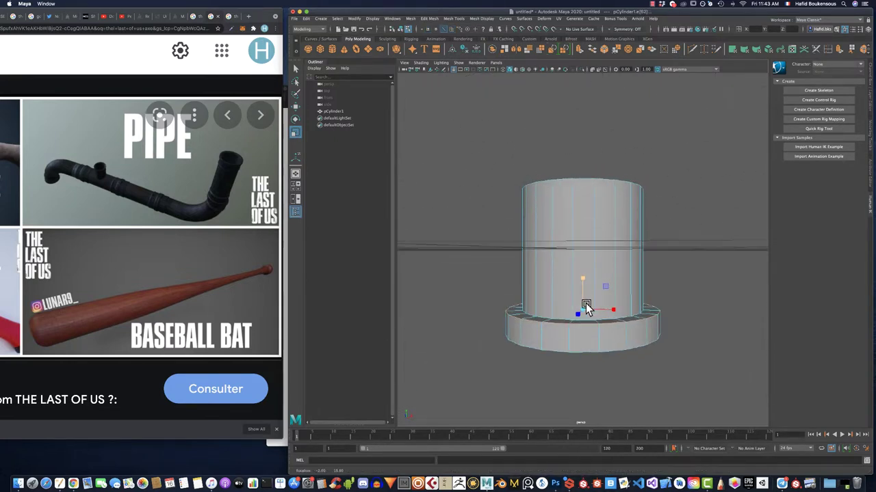
pyautogui.keyDown('shift'); pyautogui.moveTo(586, 299); pyautogui.dragTo(608, 299, button='right'); pyautogui.keyUp('shift')
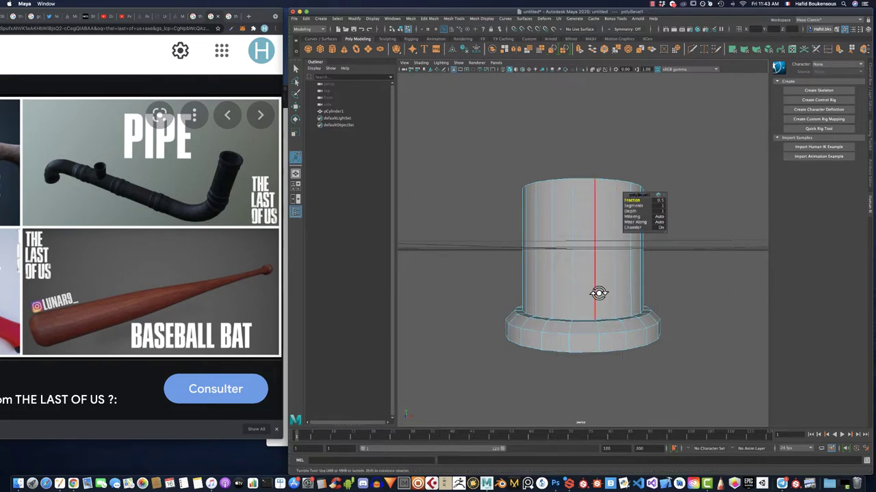
pyautogui.keyDown('alt'); pyautogui.moveTo(596, 293); pyautogui.dragTo(601, 280); pyautogui.keyUp('alt')
pyautogui.press('z')
pyautogui.press('z')
pyautogui.press('z')
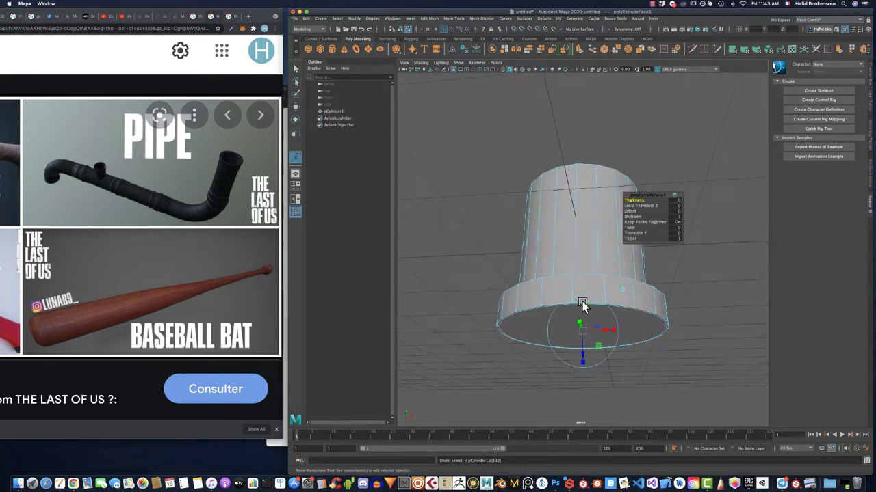
pyautogui.press('z')
pyautogui.press('z')
pyautogui.press('z')
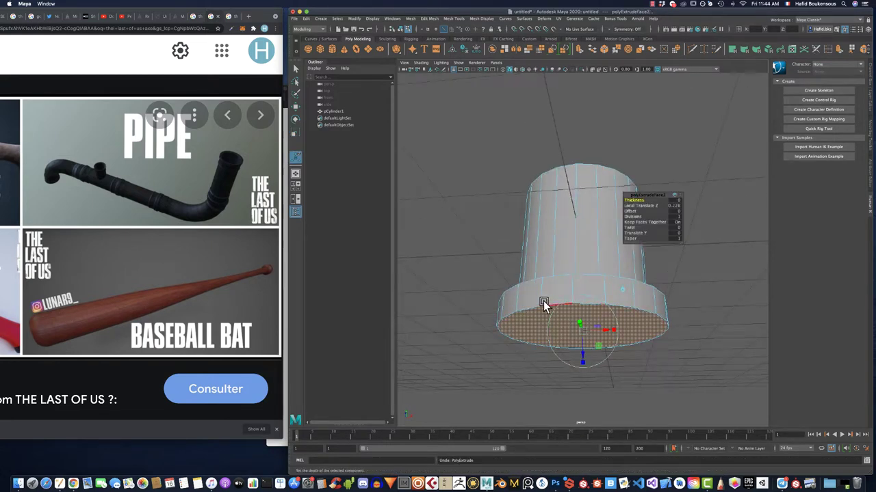
# Box-select the edges around the base lip.
pyautogui.moveTo(543, 304); pyautogui.dragTo(550, 302, button='right')
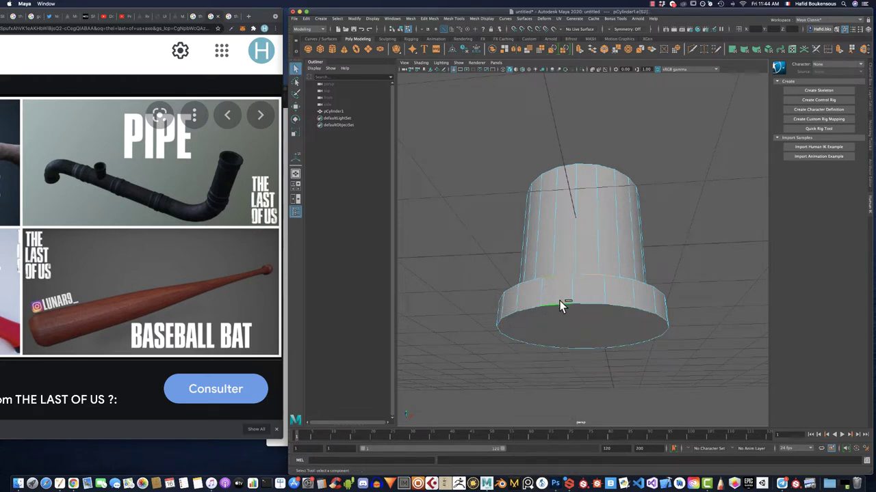
pyautogui.keyDown('alt'); pyautogui.moveTo(576, 309); pyautogui.dragTo(577, 316); pyautogui.keyUp('alt')
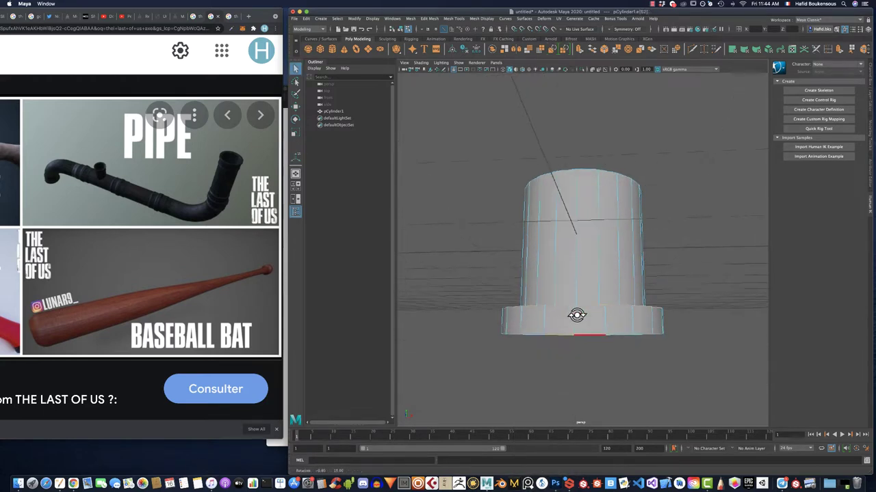
pyautogui.moveTo(705, 378); pyautogui.dragTo(487, 322)
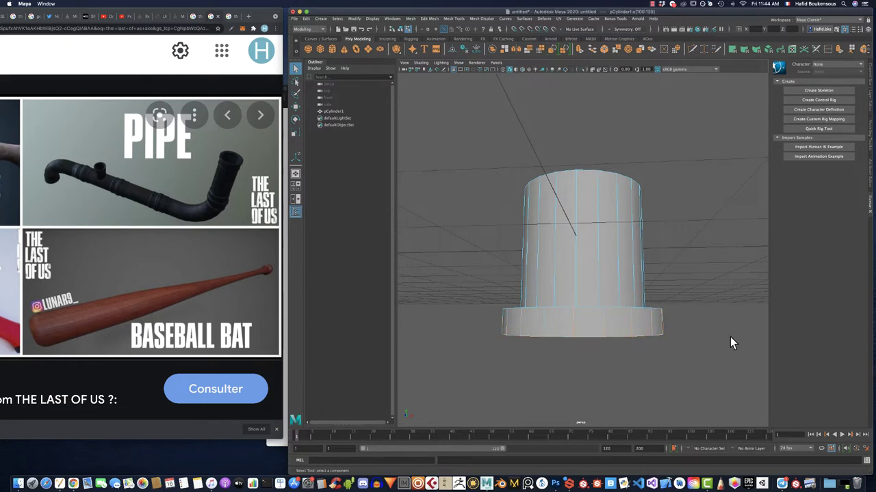
# Bevel the base-lip edges and adjust the bevel width to round the lip.
pyautogui.click(511, 308)
pyautogui.keyDown('shift'); pyautogui.moveTo(511, 306); pyautogui.dragTo(522, 305, button='right'); pyautogui.keyUp('shift')
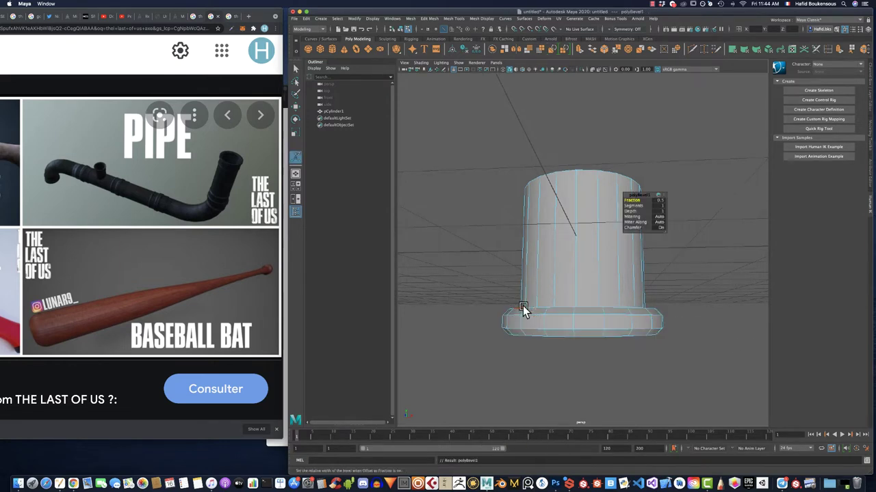
pyautogui.keyDown('alt'); pyautogui.moveTo(523, 306); pyautogui.dragTo(554, 262); pyautogui.keyUp('alt')
pyautogui.moveTo(636, 203); pyautogui.dragTo(635, 204)
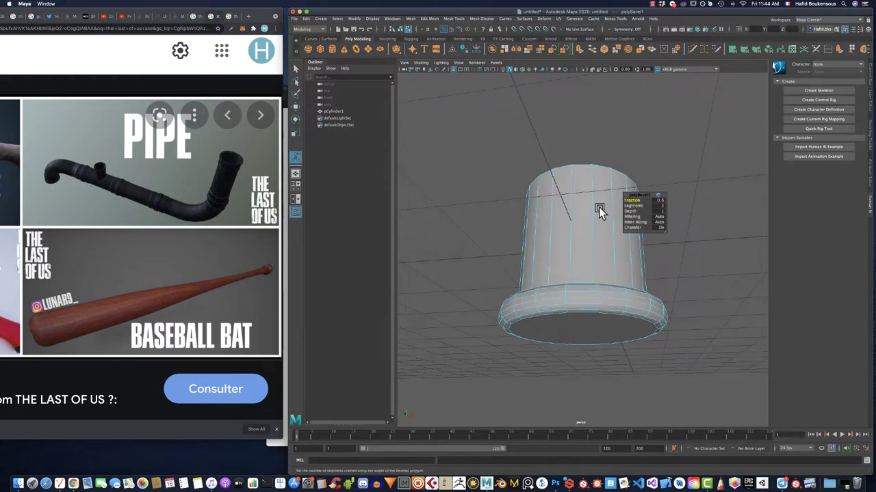
pyautogui.moveTo(599, 208)
pyautogui.keyDown('alt'); pyautogui.mouseDown()
pyautogui.moveTo(516, 256)
pyautogui.moveTo(517, 247)
pyautogui.mouseUp(); pyautogui.keyUp('alt')
pyautogui.press('q')
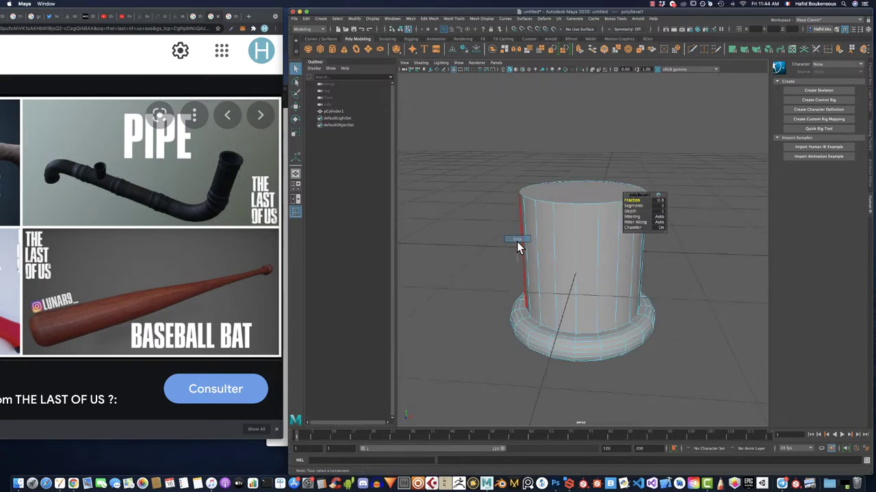
# Select the upper ring of edges on the cylinder, ready for scaling.
pyautogui.doubleClick(561, 329)
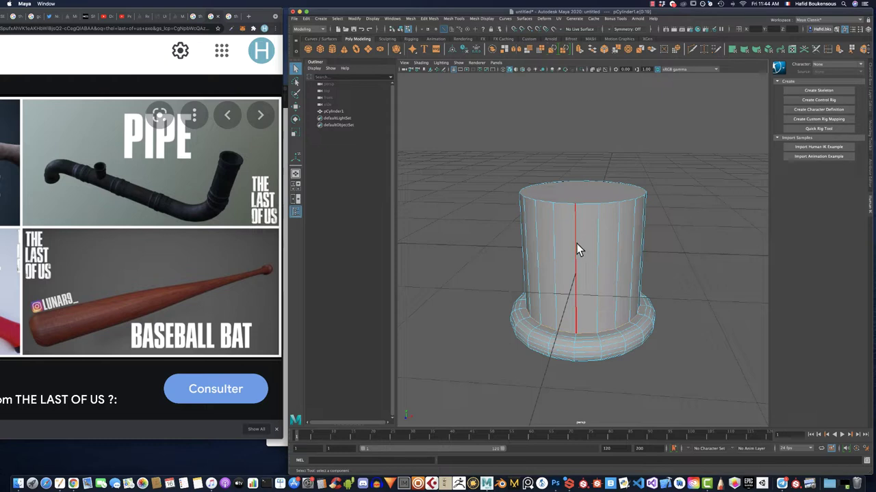
pyautogui.click(564, 206)
pyautogui.keyDown('alt'); pyautogui.moveTo(567, 203); pyautogui.dragTo(569, 198); pyautogui.keyUp('alt')
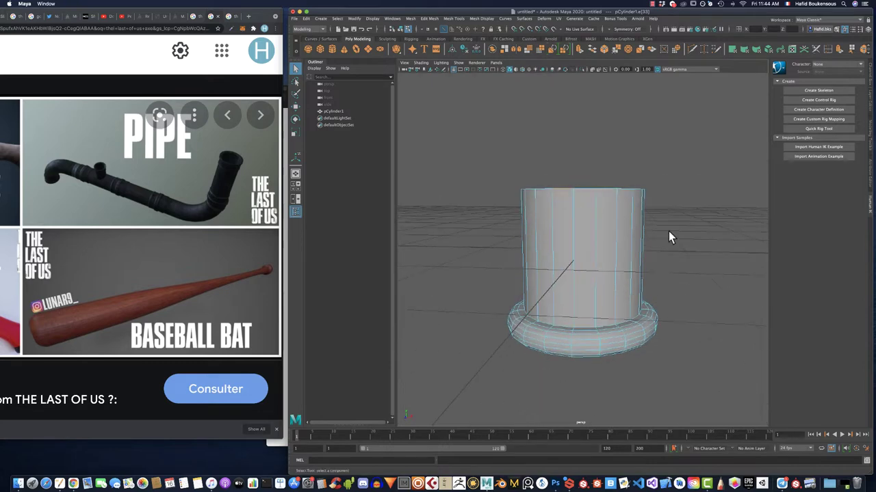
pyautogui.moveTo(659, 226); pyautogui.dragTo(468, 149)
pyautogui.moveTo(489, 218); pyautogui.dragTo(674, 268)
pyautogui.moveTo(569, 150)
pyautogui.keyDown('alt'); pyautogui.mouseDown()
pyautogui.moveTo(573, 170)
pyautogui.moveTo(567, 149)
pyautogui.moveTo(559, 152)
pyautogui.moveTo(570, 188)
pyautogui.moveTo(559, 186)
pyautogui.mouseUp(); pyautogui.keyUp('alt')
pyautogui.press('r')
# Select edge loops near the base and shrink them slightly inward.
pyautogui.scroll(-3, 563, 187)
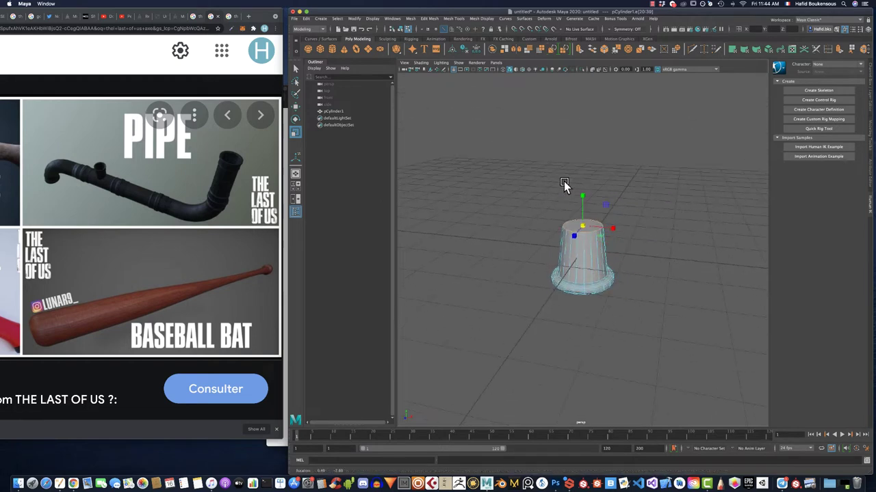
pyautogui.moveTo(569, 210); pyautogui.dragTo(577, 219, button='right')
pyautogui.scroll(2, 576, 217)
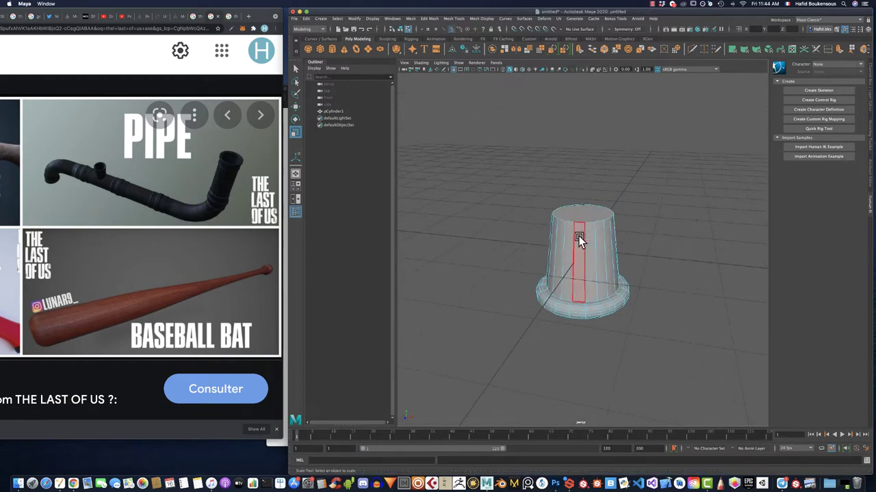
pyautogui.doubleClick(565, 292)
pyautogui.doubleClick(582, 301)
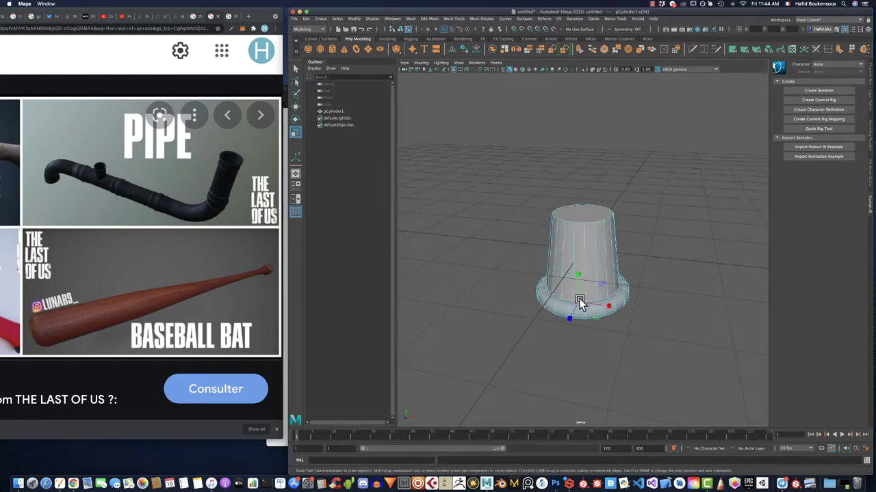
pyautogui.keyDown('shift'); pyautogui.doubleClick(592, 264); pyautogui.keyUp('shift')
pyautogui.moveTo(583, 280); pyautogui.dragTo(578, 285)
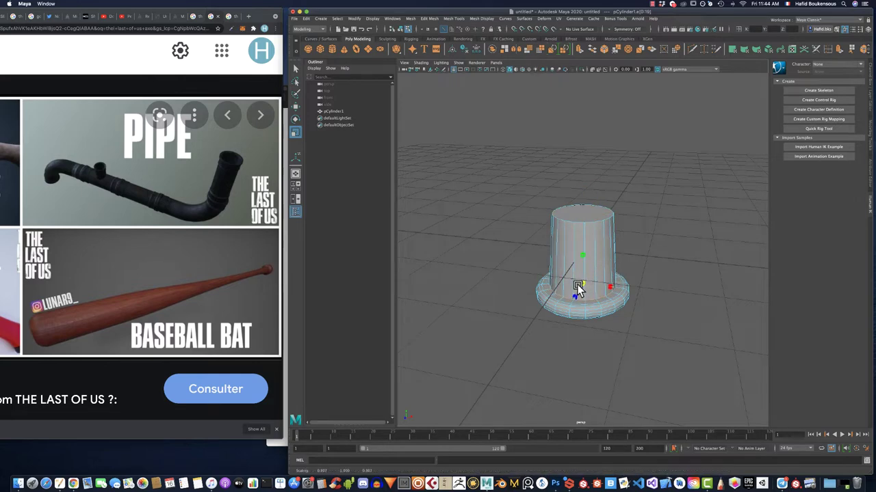
pyautogui.scroll(2, 577, 284)
pyautogui.scroll(2, 579, 283)
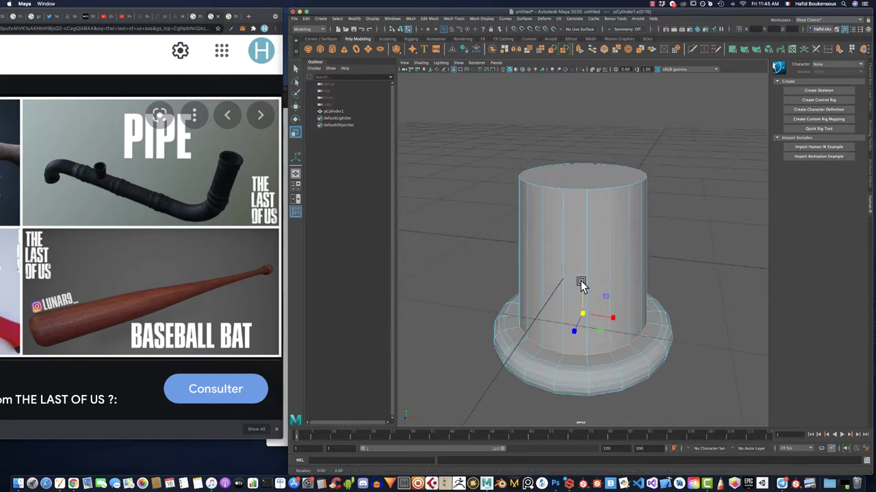
pyautogui.scroll(2, 580, 280)
pyautogui.scroll(-3, 580, 283)
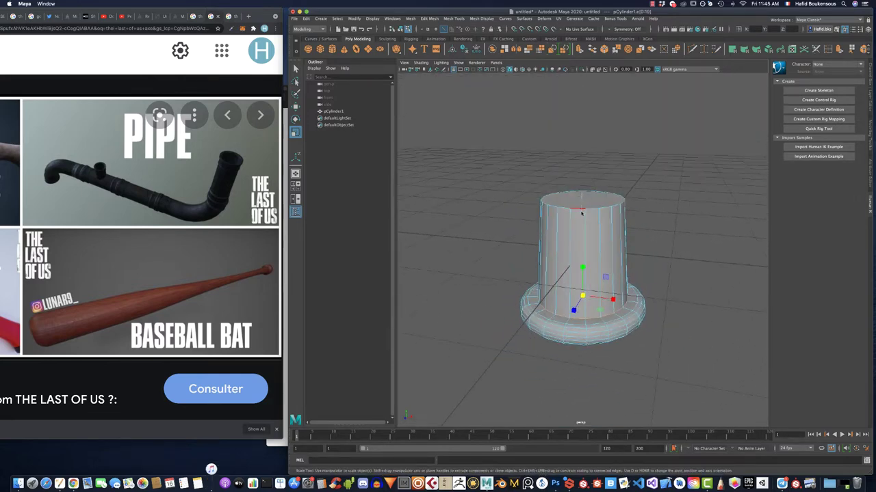
# Extrude the top face into a tall tapered column, then extrude and raise it again.
pyautogui.click(580, 202)
pyautogui.keyDown('alt'); pyautogui.moveTo(581, 202); pyautogui.dragTo(579, 140); pyautogui.keyUp('alt')
pyautogui.hotkey('ctrl', 'e')
pyautogui.keyDown('alt'); pyautogui.moveTo(578, 141); pyautogui.dragTo(583, 251, button='middle'); pyautogui.keyUp('alt')
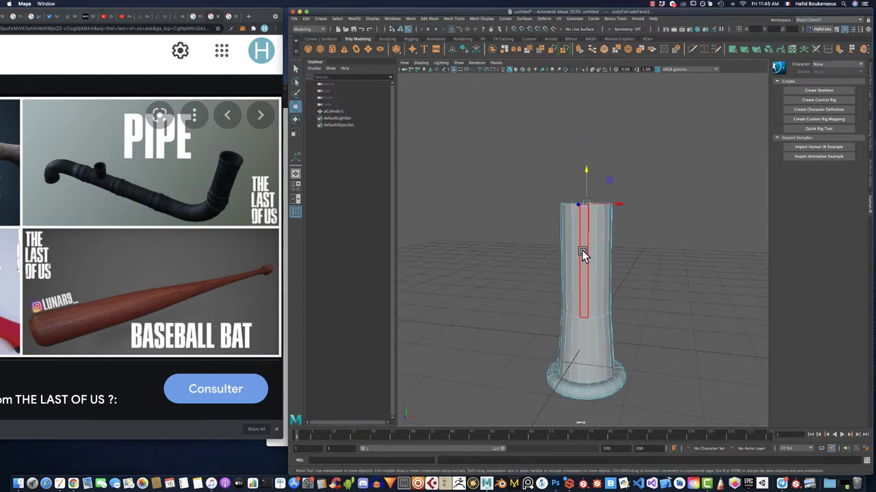
pyautogui.moveTo(583, 204); pyautogui.dragTo(587, 192)
pyautogui.press('w')
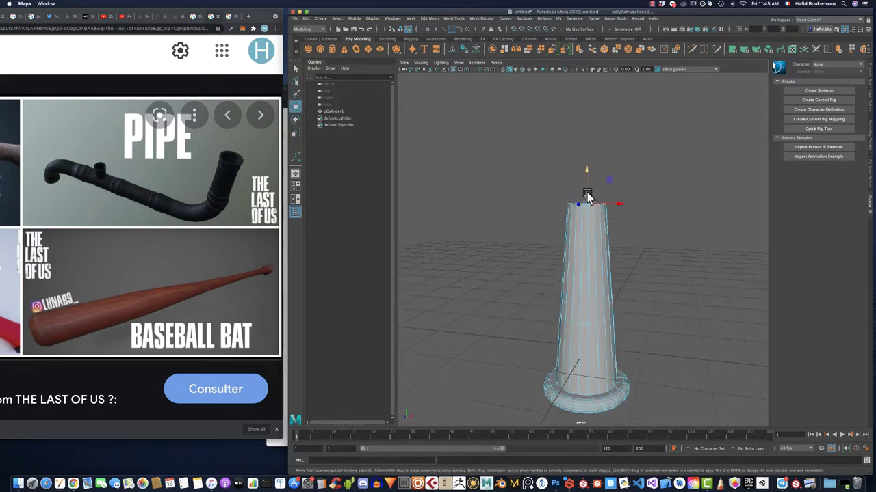
pyautogui.scroll(-3, 586, 196)
pyautogui.keyDown('alt'); pyautogui.moveTo(587, 196); pyautogui.dragTo(586, 255, button='middle'); pyautogui.keyUp('alt')
pyautogui.scroll(3, 586, 271)
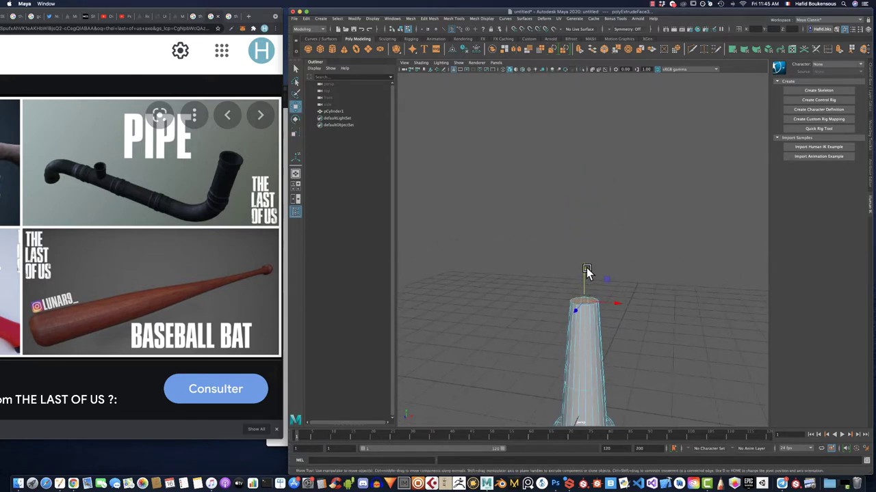
pyautogui.hotkey('ctrl', 'e')
pyautogui.moveTo(584, 272); pyautogui.dragTo(584, 186)
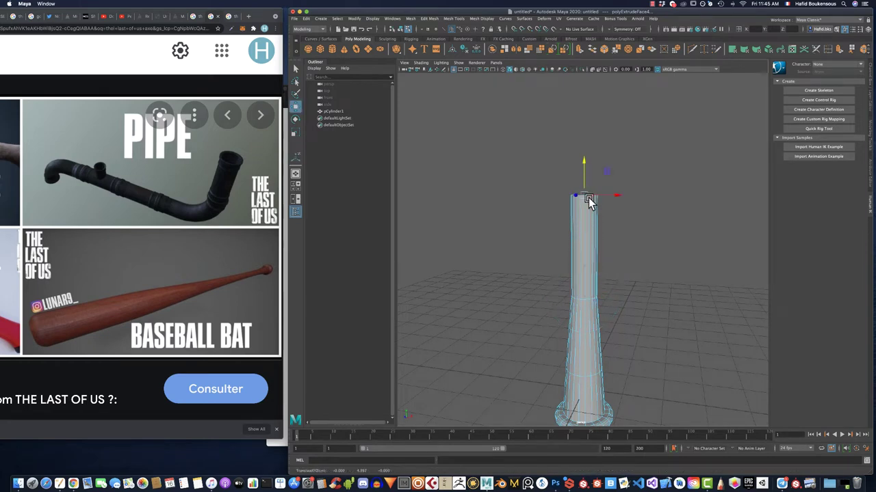
# Widen the column's top face and raise it to lengthen the shaft.
pyautogui.press('r')
pyautogui.moveTo(584, 194); pyautogui.dragTo(594, 199)
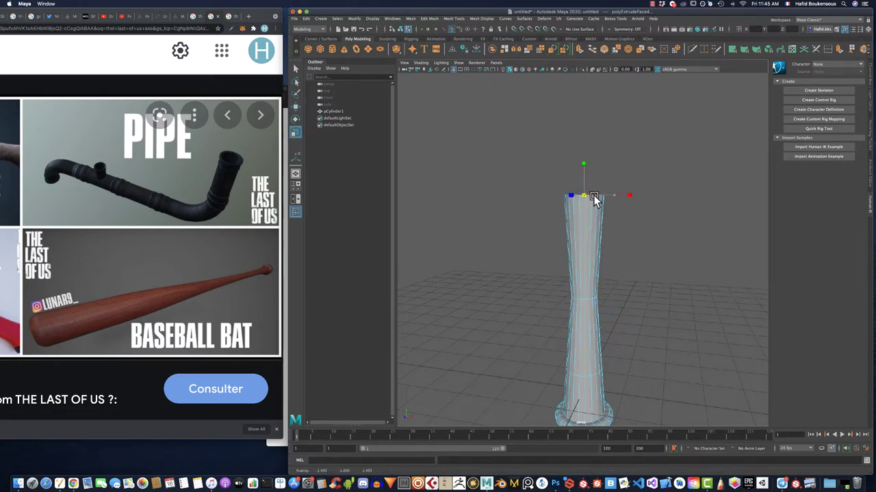
pyautogui.scroll(-2, 594, 199)
pyautogui.keyDown('alt'); pyautogui.moveTo(594, 198); pyautogui.dragTo(594, 255, button='middle'); pyautogui.keyUp('alt')
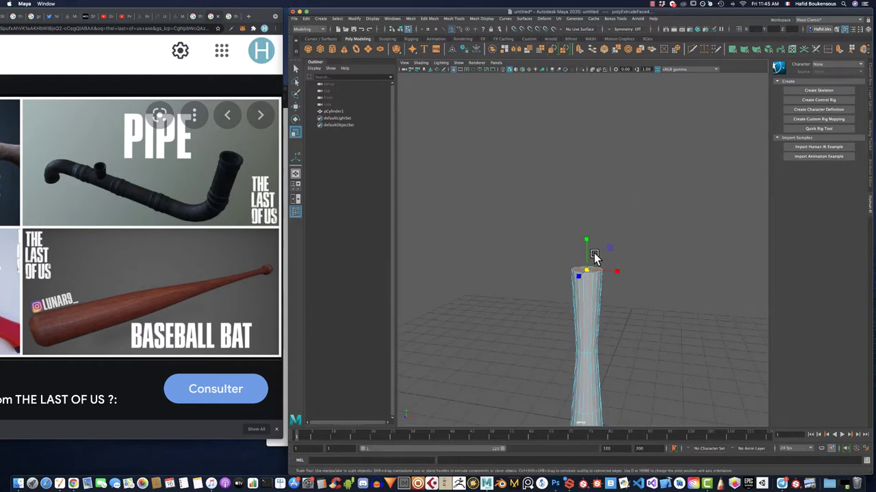
pyautogui.press('w')
pyautogui.moveTo(589, 244); pyautogui.dragTo(572, 108)
pyautogui.scroll(-3, 578, 127)
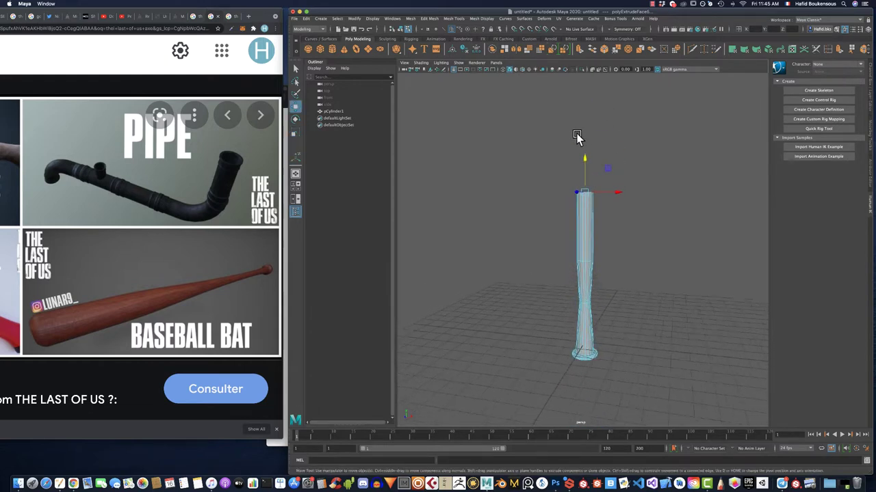
pyautogui.keyDown('alt'); pyautogui.moveTo(577, 137); pyautogui.dragTo(580, 180, button='middle'); pyautogui.keyUp('alt')
pyautogui.press('r')
pyautogui.moveTo(587, 238); pyautogui.dragTo(597, 236)
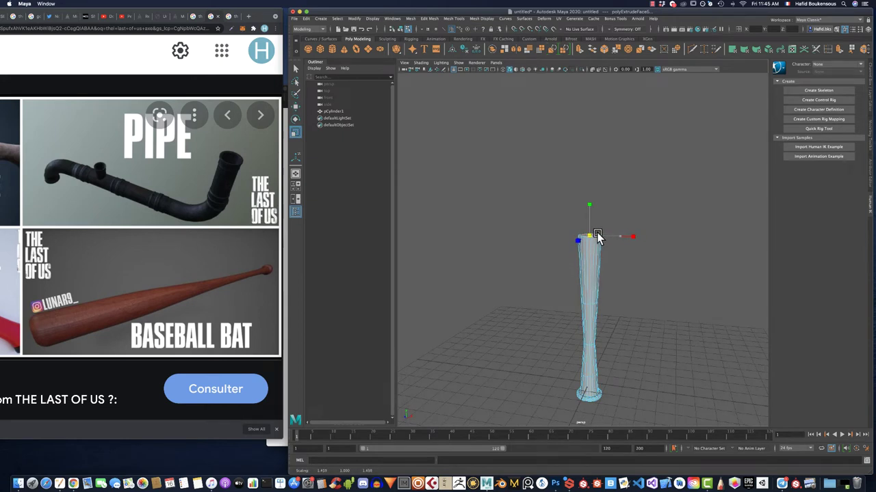
# Raise the top further, widen it slightly, then lower it a little.
pyautogui.press('w')
pyautogui.moveTo(594, 229); pyautogui.dragTo(593, 111)
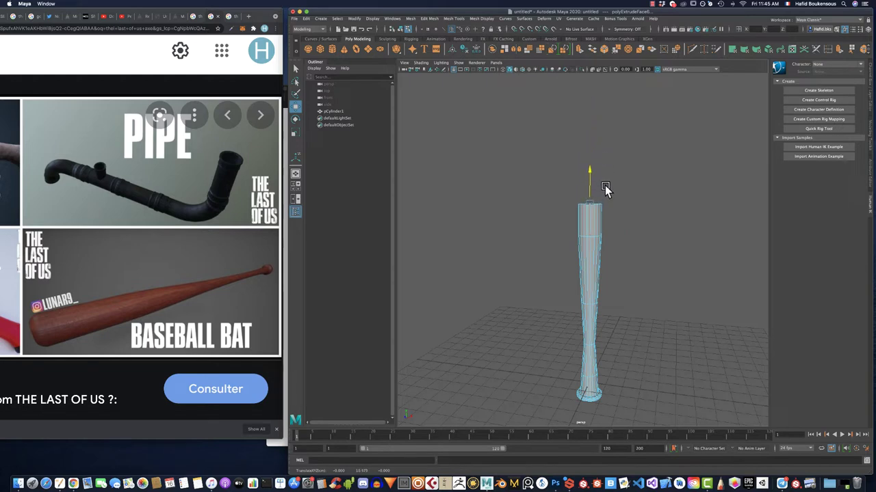
pyautogui.press('r')
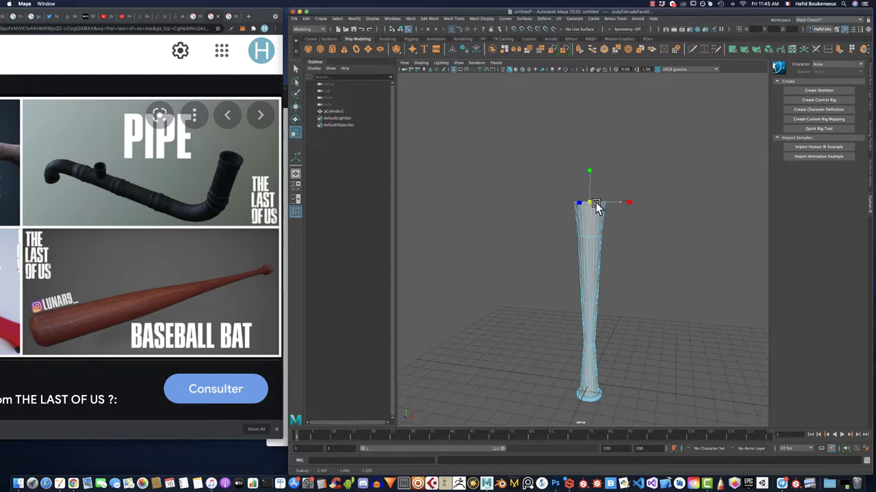
pyautogui.moveTo(596, 203); pyautogui.dragTo(594, 206)
pyautogui.keyDown('alt'); pyautogui.moveTo(595, 205); pyautogui.dragTo(572, 238, button='middle'); pyautogui.keyUp('alt')
pyautogui.press('w')
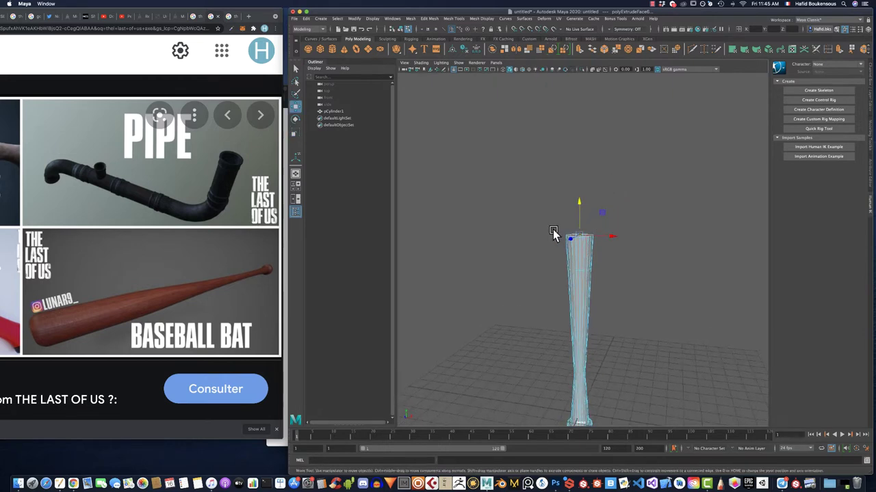
pyautogui.moveTo(578, 211); pyautogui.dragTo(578, 229)
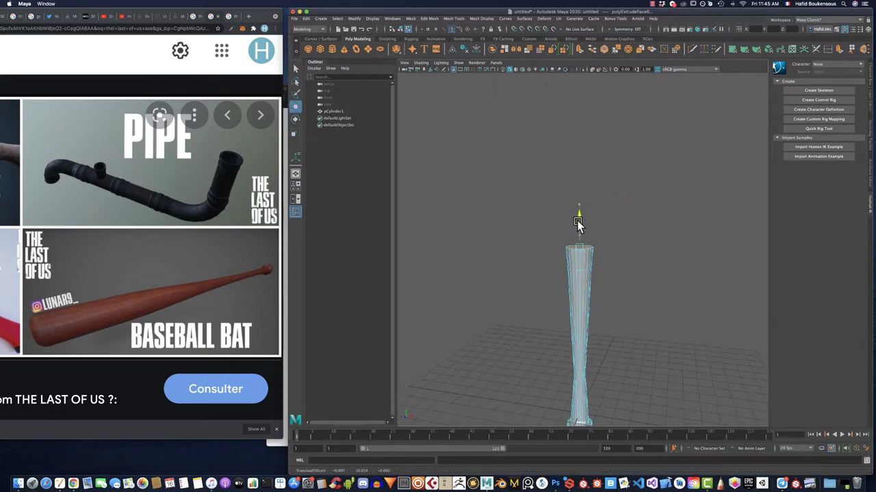
pyautogui.press('r')
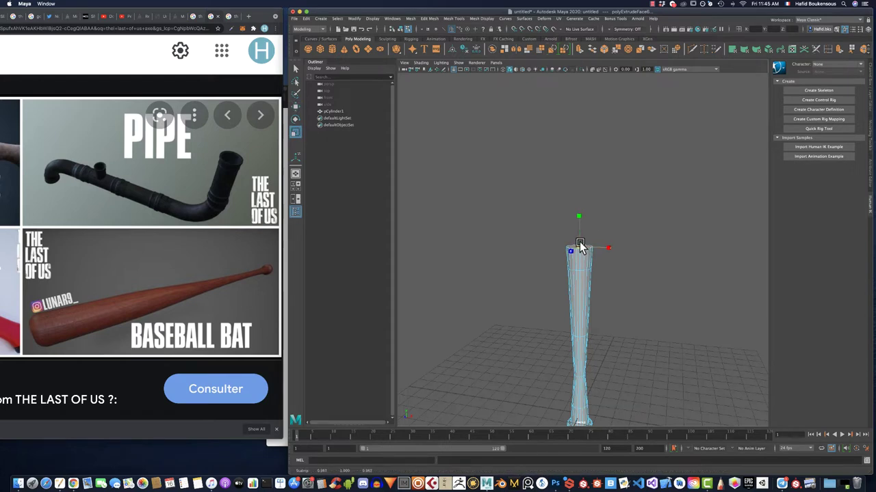
# Extrude a new section upward, widen its top and lower it slightly.
pyautogui.hotkey('ctrl', 'e')
pyautogui.moveTo(579, 245); pyautogui.dragTo(581, 109)
pyautogui.press('w')
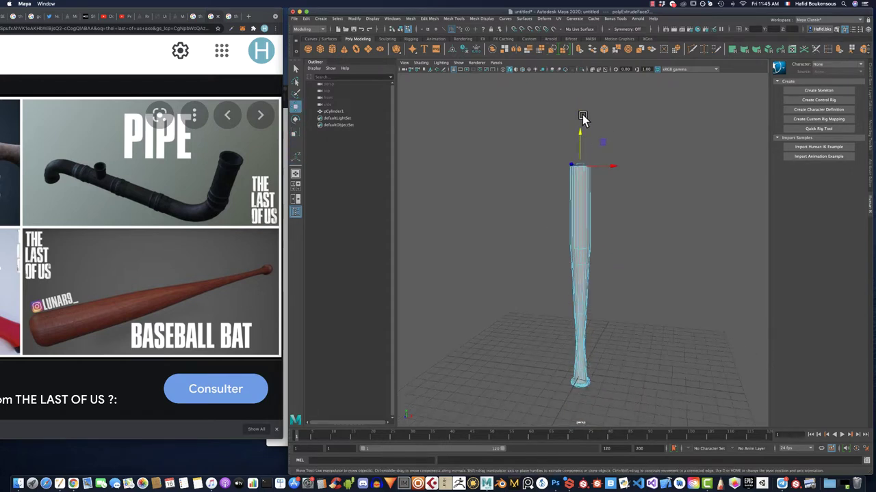
pyautogui.scroll(3, 582, 117)
pyautogui.press('r')
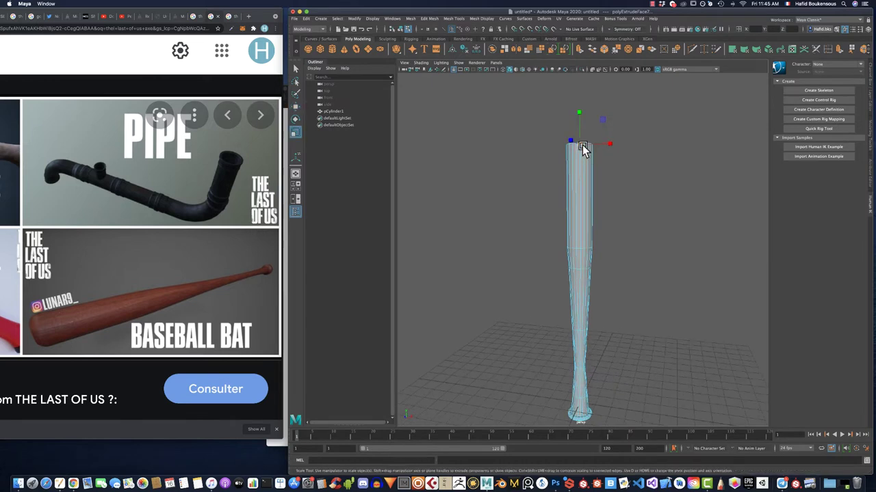
pyautogui.moveTo(582, 149); pyautogui.dragTo(587, 149)
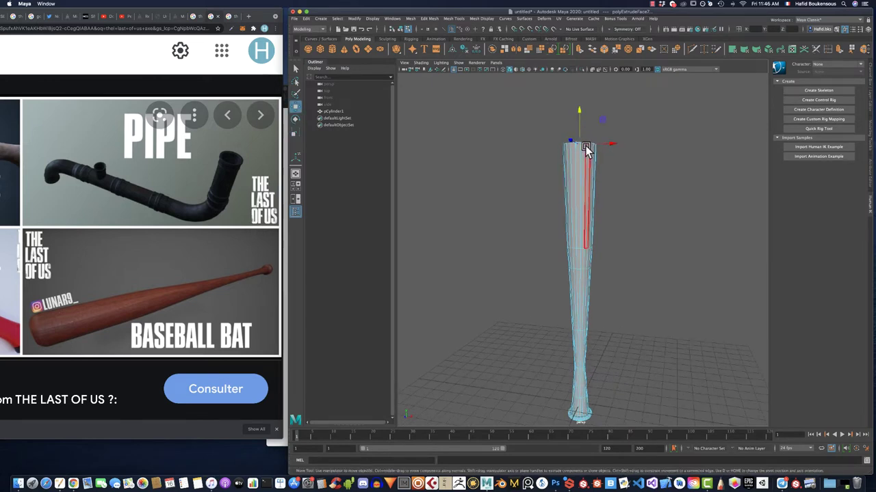
pyautogui.press('w')
pyautogui.moveTo(578, 134)
pyautogui.mouseDown()
pyautogui.moveTo(579, 150)
pyautogui.moveTo(577, 109)
pyautogui.moveTo(578, 171)
pyautogui.moveTo(572, 115)
pyautogui.mouseUp()
# Extrude the top face once more, raise it, and switch to edge selection.
pyautogui.hotkey('ctrl', 'e')
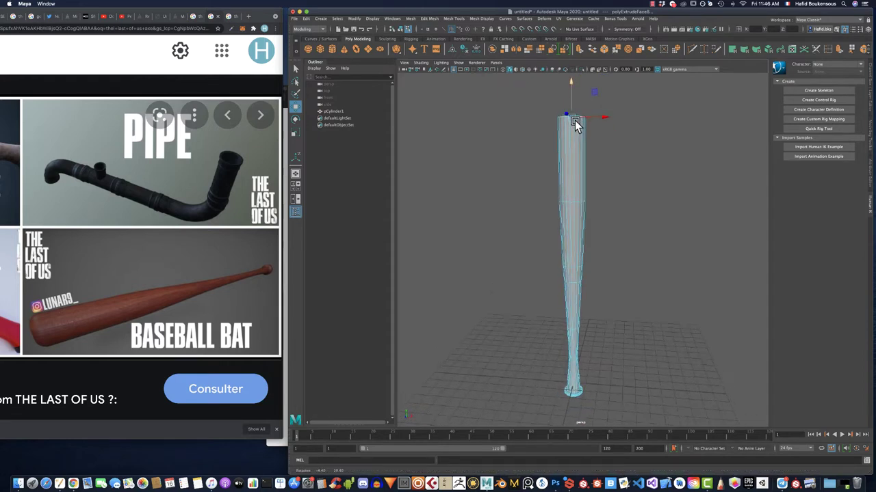
pyautogui.keyDown('alt'); pyautogui.moveTo(574, 120); pyautogui.dragTo(573, 149); pyautogui.keyUp('alt')
pyautogui.scroll(3, 573, 149)
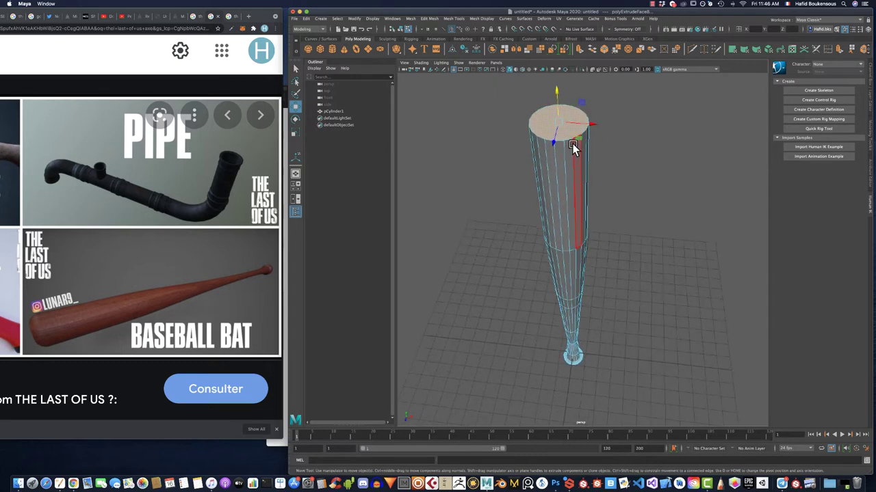
pyautogui.moveTo(557, 107)
pyautogui.mouseDown()
pyautogui.moveTo(558, 96)
pyautogui.moveTo(540, 115)
pyautogui.mouseUp()
pyautogui.scroll(-3, 540, 115)
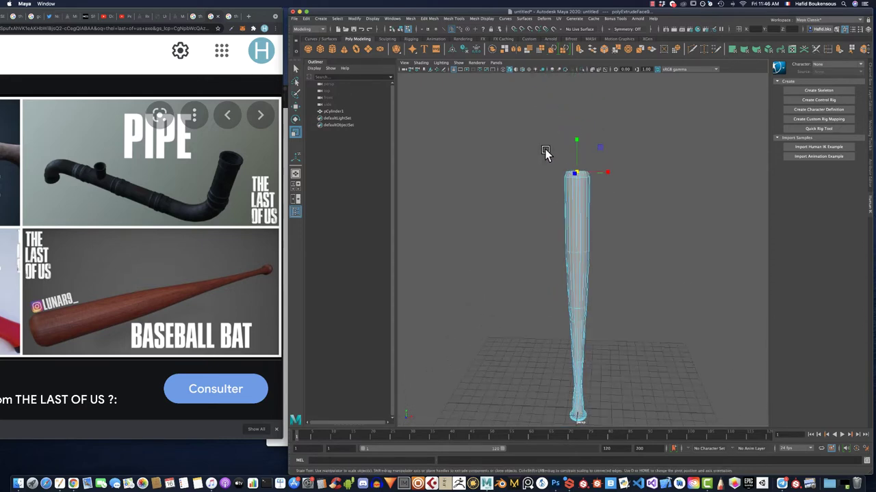
pyautogui.rightClick(546, 150)
pyautogui.scroll(3, 554, 136)
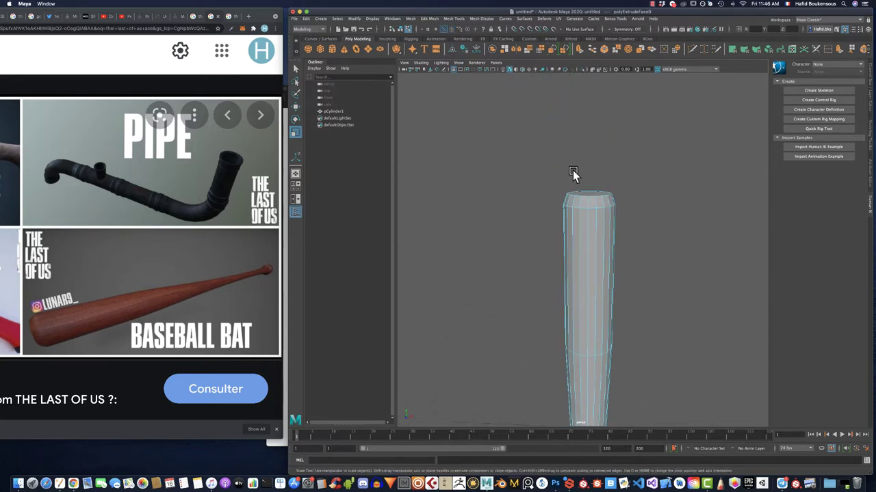
# Bevel the bat's top edge loop at fraction 0.5 with increased segments.
pyautogui.moveTo(561, 163); pyautogui.dragTo(626, 183)
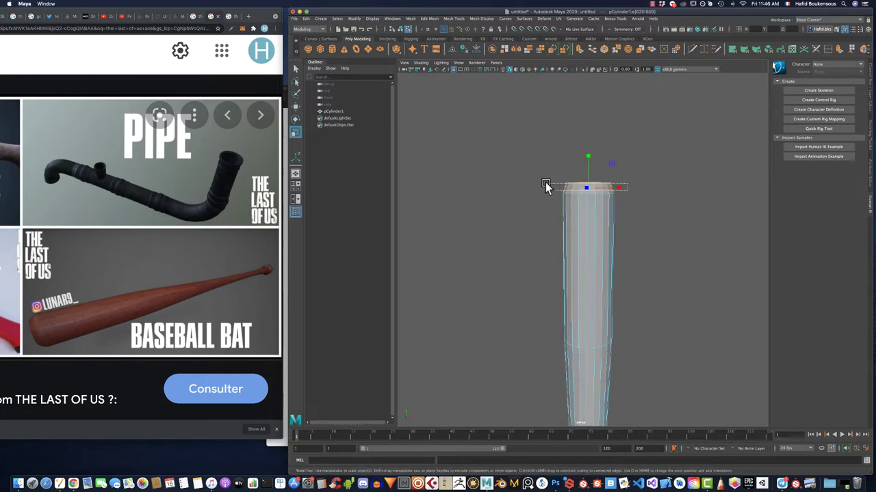
pyautogui.keyDown('shift'); pyautogui.rightClick(589, 164); pyautogui.keyUp('shift')
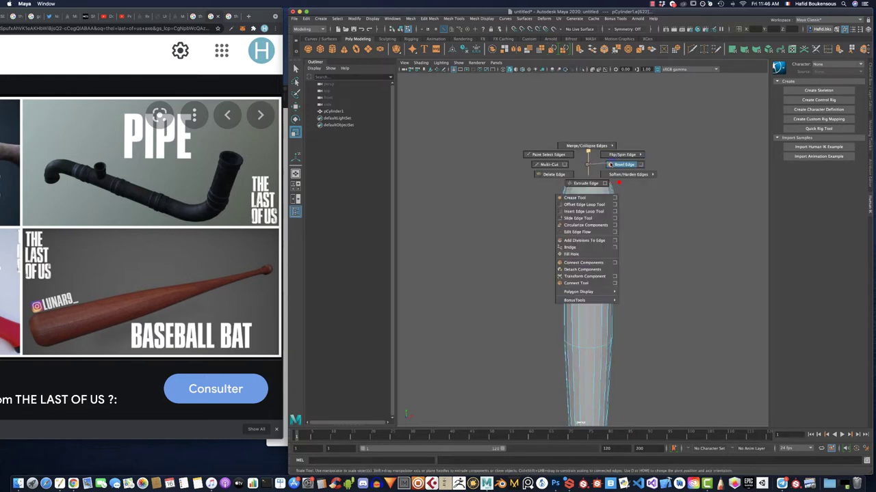
pyautogui.click(623, 164)
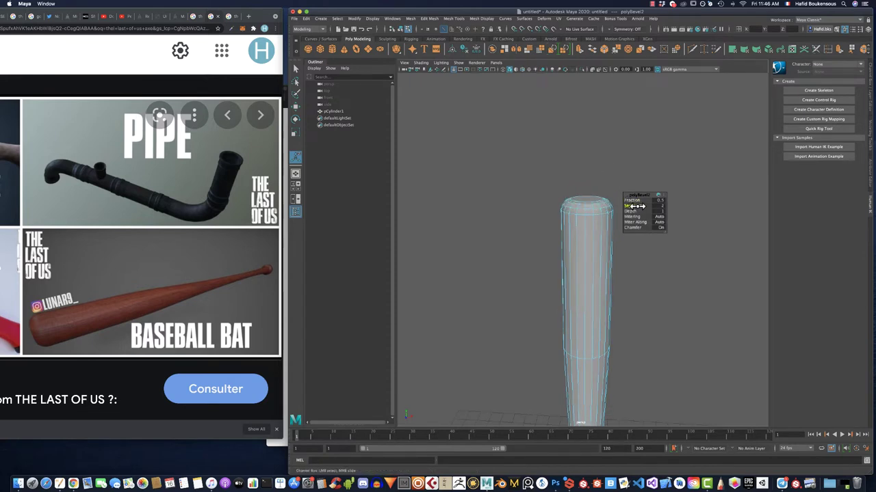
pyautogui.moveTo(595, 197)
pyautogui.keyDown('alt'); pyautogui.mouseDown()
pyautogui.moveTo(613, 224)
pyautogui.moveTo(606, 189)
pyautogui.mouseUp(); pyautogui.keyUp('alt')
pyautogui.moveTo(604, 188); pyautogui.dragTo(581, 185, button='right')
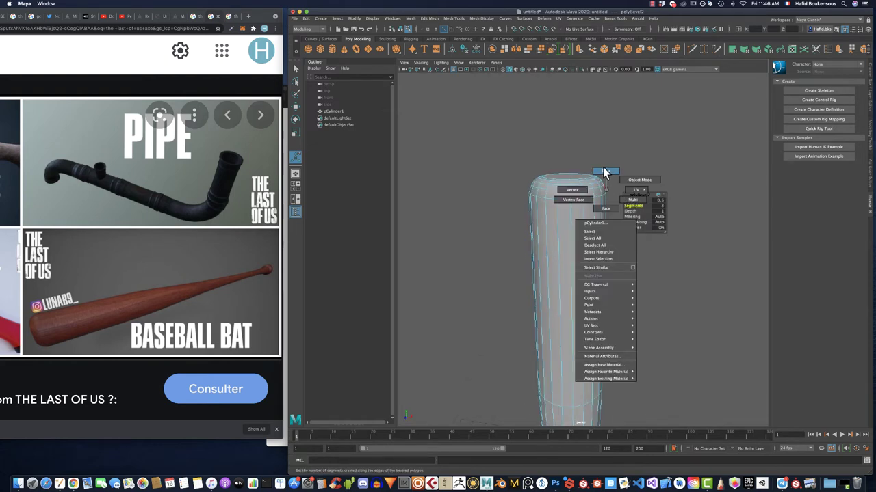
# Extrude the top face twice and scale it to 0.981 for a slight barrel-end inset.
pyautogui.hotkey('ctrl', 'e')
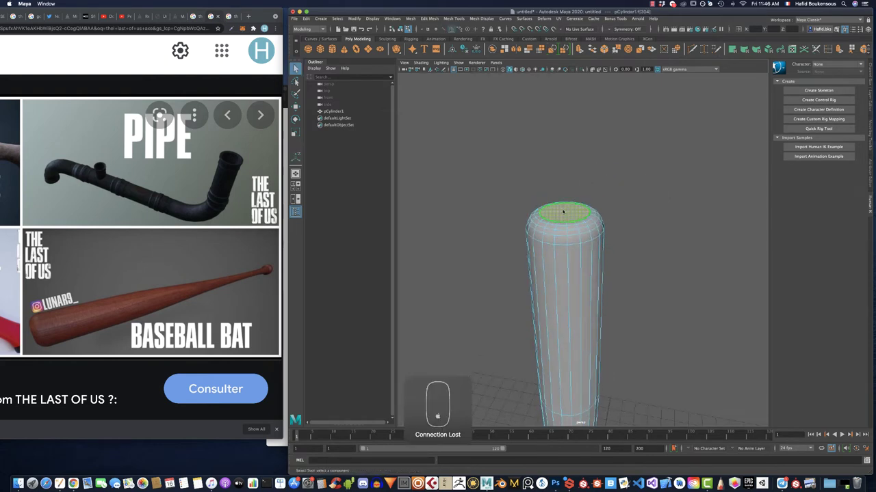
pyautogui.moveTo(575, 157)
pyautogui.mouseDown()
pyautogui.moveTo(575, 176)
pyautogui.moveTo(585, 165)
pyautogui.moveTo(562, 192)
pyautogui.mouseUp()
pyautogui.press('r')
pyautogui.hotkey('ctrl', 'e')
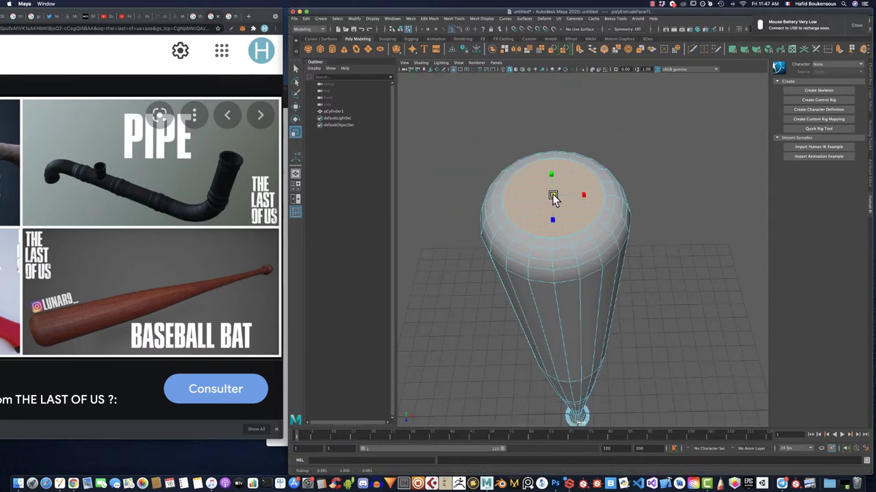
pyautogui.moveTo(555, 195)
pyautogui.keyDown('alt'); pyautogui.mouseDown()
pyautogui.moveTo(559, 83)
pyautogui.moveTo(600, 272)
pyautogui.mouseUp(); pyautogui.keyUp('alt')
pyautogui.scroll(3, 593, 254)
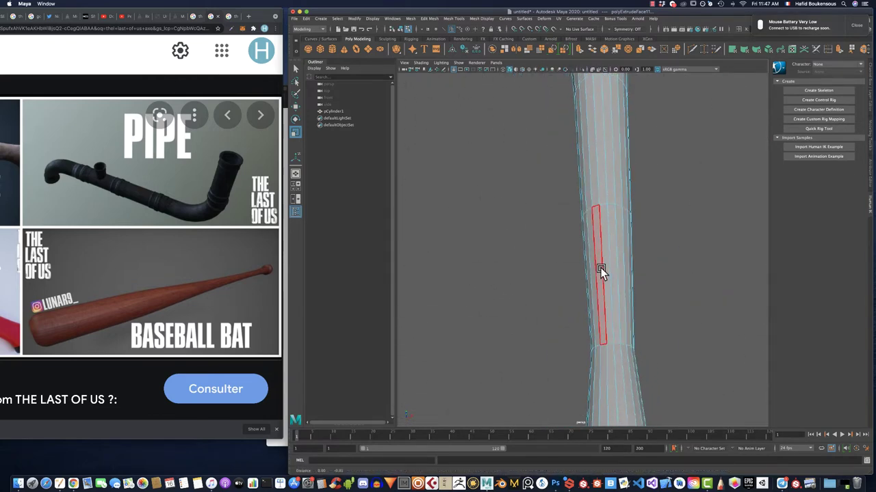
# Bevel a handle edge loop with 3 segments at fraction 0.02.
pyautogui.moveTo(619, 249); pyautogui.dragTo(624, 229, button='right')
pyautogui.moveTo(625, 229)
pyautogui.keyDown('alt'); pyautogui.mouseDown()
pyautogui.moveTo(579, 282)
pyautogui.moveTo(588, 212)
pyautogui.mouseUp(); pyautogui.keyUp('alt')
pyautogui.click(585, 211)
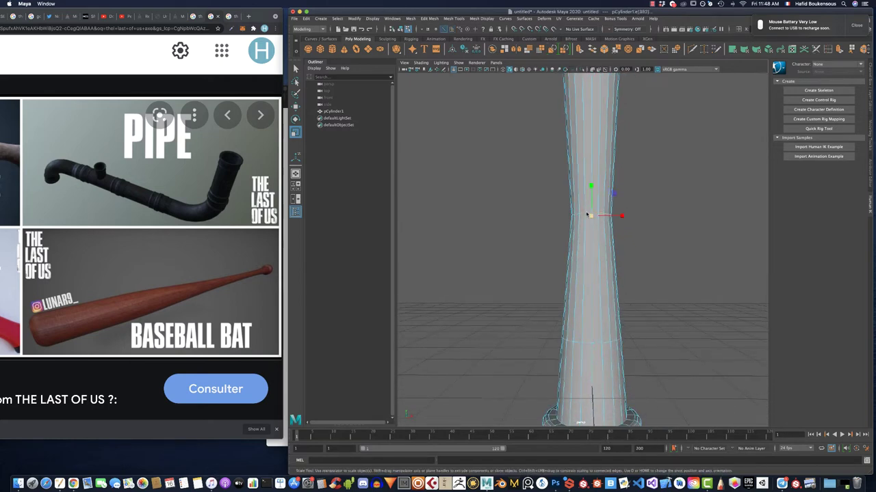
pyautogui.keyDown('shift'); pyautogui.moveTo(586, 211); pyautogui.dragTo(621, 216, button='right'); pyautogui.keyUp('shift')
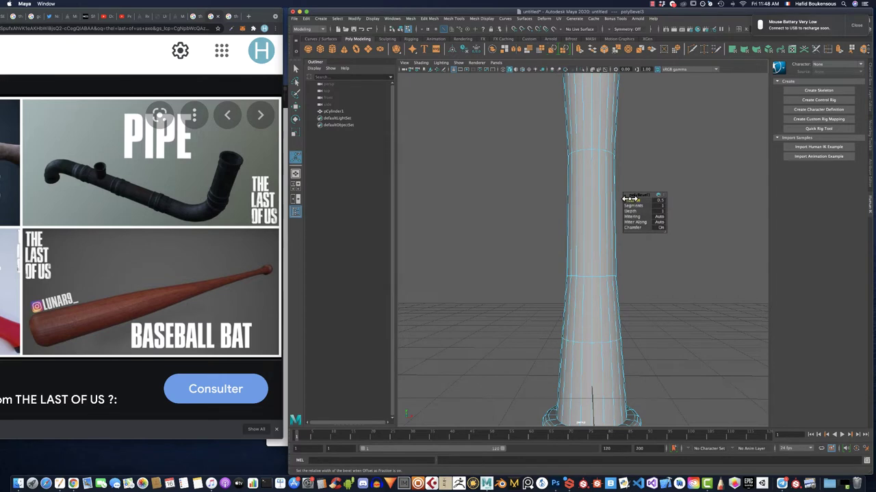
pyautogui.moveTo(628, 199); pyautogui.dragTo(630, 201)
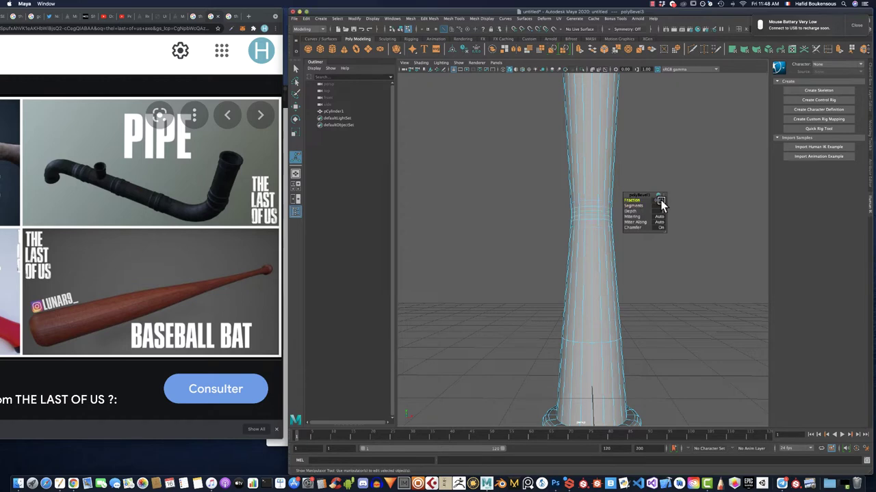
pyautogui.scroll(-3, 623, 193)
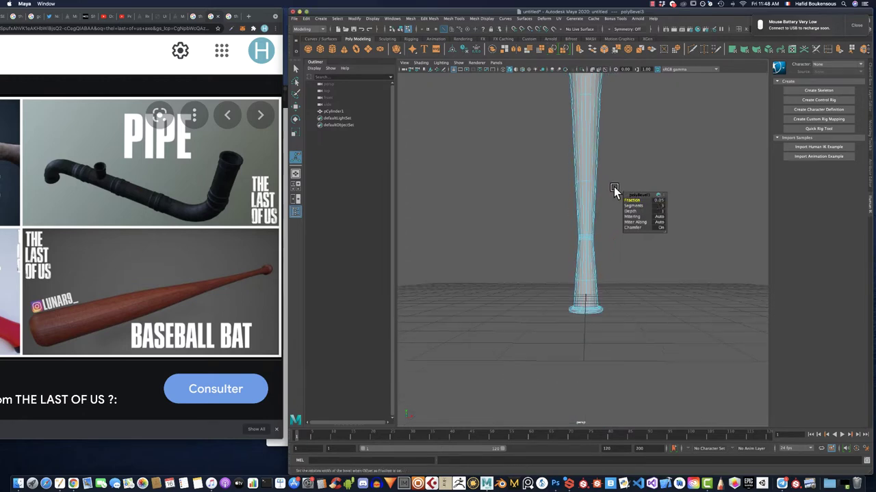
pyautogui.scroll(1, 650, 198)
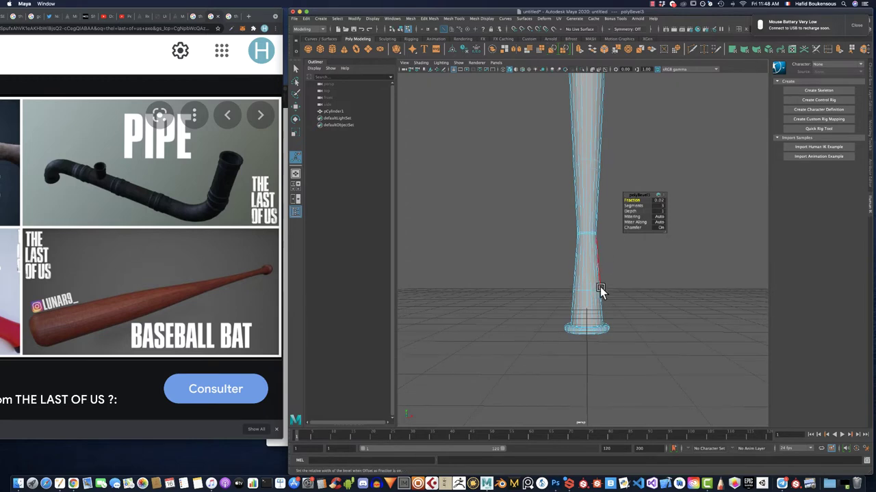
pyautogui.scroll(2, 602, 287)
pyautogui.scroll(2, 607, 269)
pyautogui.keyDown('alt'); pyautogui.moveTo(607, 269); pyautogui.dragTo(608, 250); pyautogui.keyUp('alt')
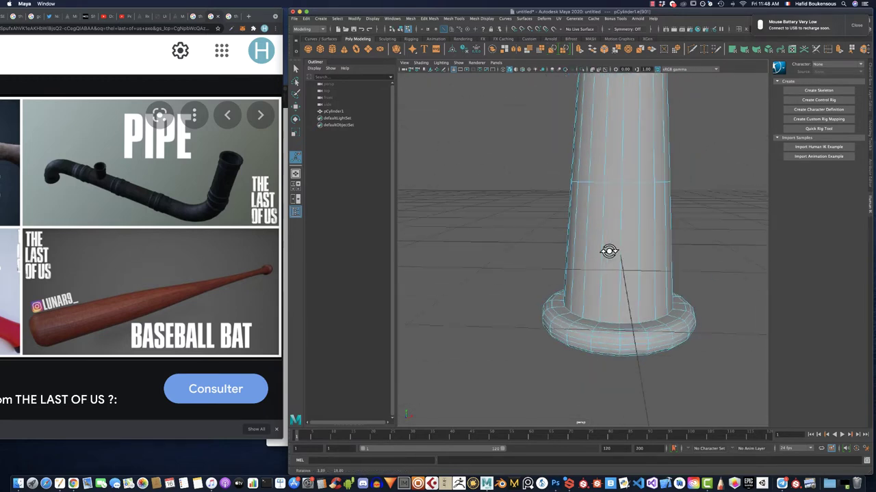
# Bevel the base lip edge, then extrude the bottom cap face outward.
pyautogui.keyDown('shift'); pyautogui.moveTo(592, 322); pyautogui.dragTo(612, 314, button='right'); pyautogui.keyUp('shift')
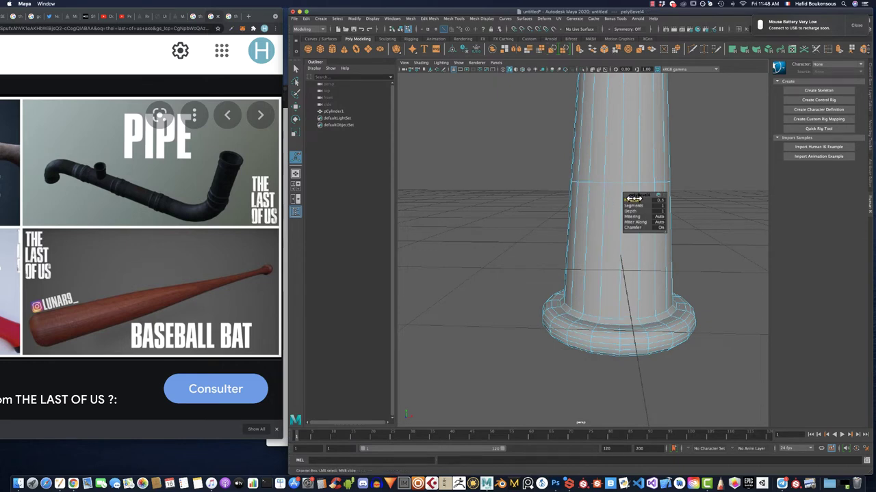
pyautogui.keyDown('alt'); pyautogui.moveTo(509, 236); pyautogui.dragTo(511, 225); pyautogui.keyUp('alt')
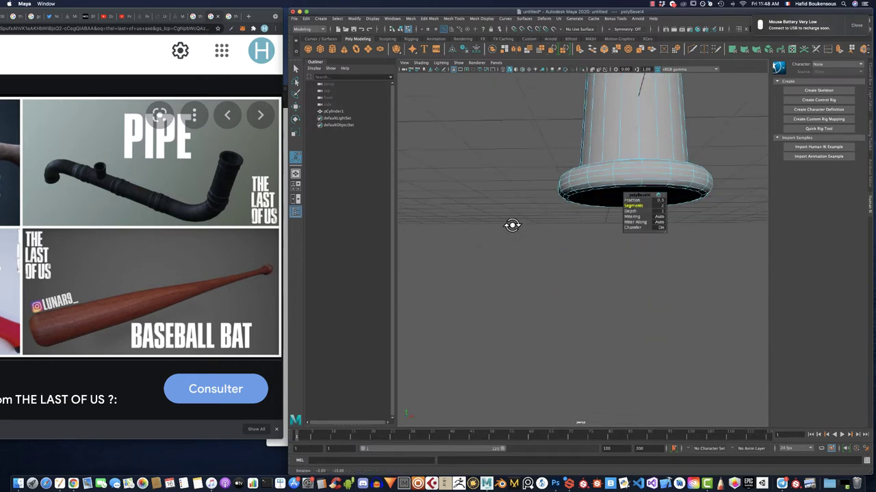
pyautogui.press('q')
pyautogui.click(592, 205)
pyautogui.keyDown('shift'); pyautogui.moveTo(619, 204); pyautogui.dragTo(634, 203, button='right'); pyautogui.keyUp('shift')
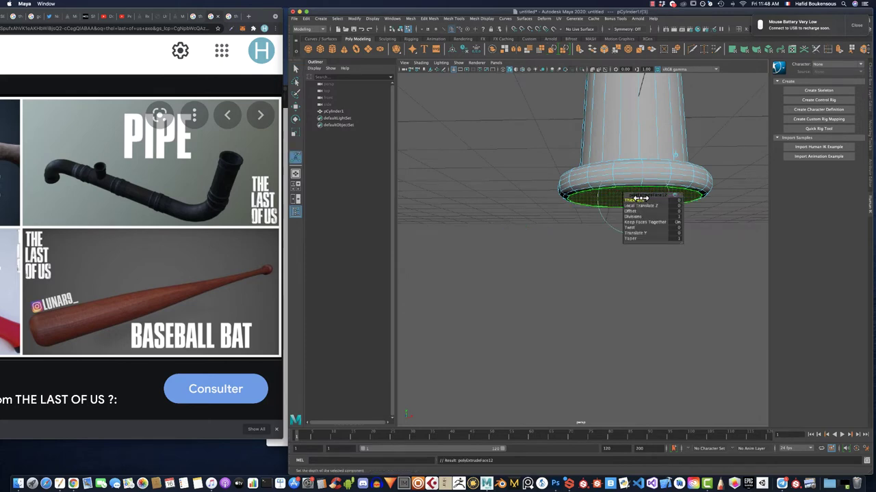
pyautogui.press('F8')
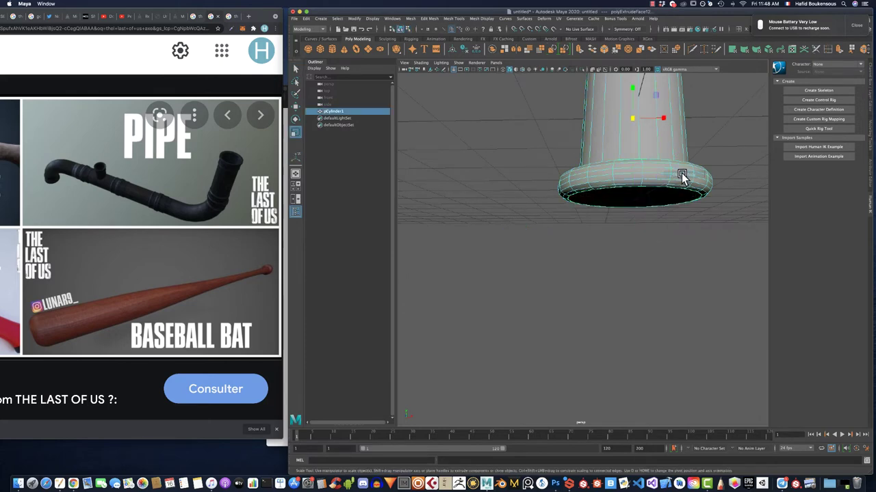
pyautogui.scroll(-5, 679, 173)
pyautogui.scroll(-3, 679, 173)
pyautogui.moveTo(669, 225)
pyautogui.keyDown('alt'); pyautogui.mouseDown()
pyautogui.moveTo(666, 258)
pyautogui.moveTo(557, 148)
pyautogui.mouseUp(); pyautogui.keyUp('alt')
pyautogui.click(410, 18)
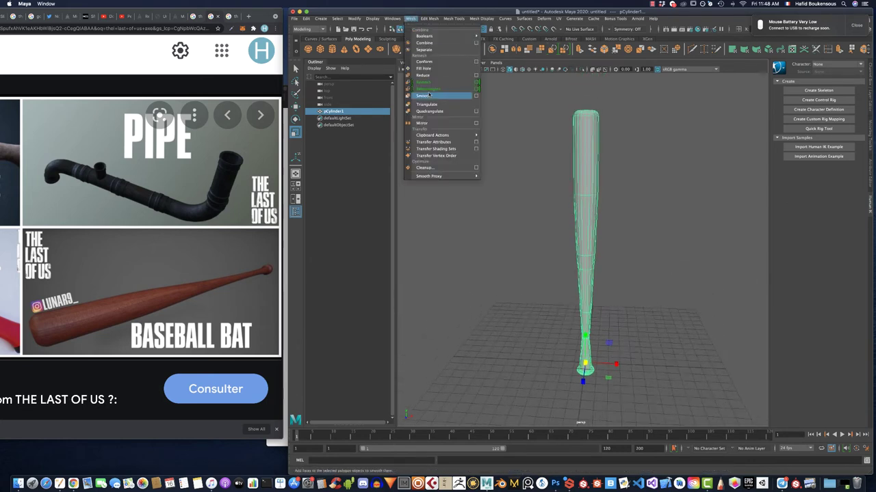
pyautogui.click(429, 96)
pyautogui.click(623, 184)
pyautogui.moveTo(628, 183)
pyautogui.keyDown('alt'); pyautogui.mouseDown()
pyautogui.moveTo(609, 185)
pyautogui.moveTo(592, 170)
pyautogui.moveTo(572, 206)
pyautogui.mouseUp(); pyautogui.keyUp('alt')
pyautogui.keyDown('alt'); pyautogui.moveTo(567, 205); pyautogui.dragTo(580, 200, button='middle'); pyautogui.keyUp('alt')
pyautogui.click(580, 201)
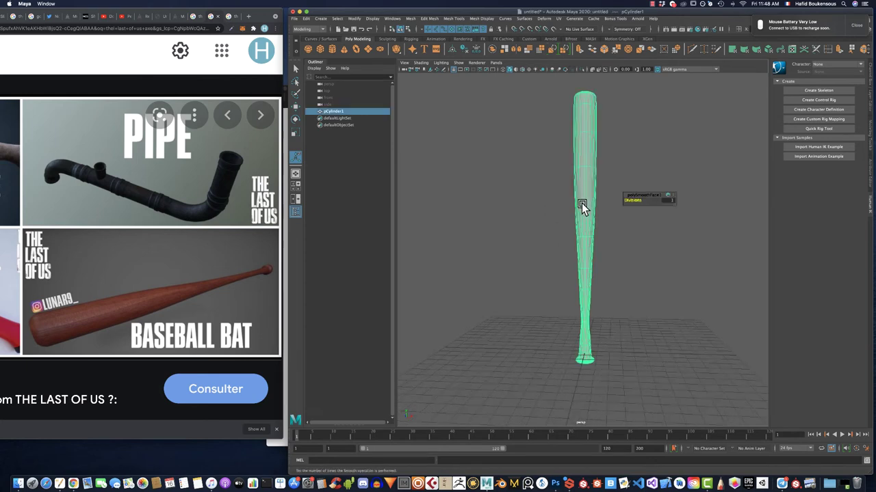
pyautogui.scroll(2, 610, 226)
pyautogui.scroll(1, 611, 226)
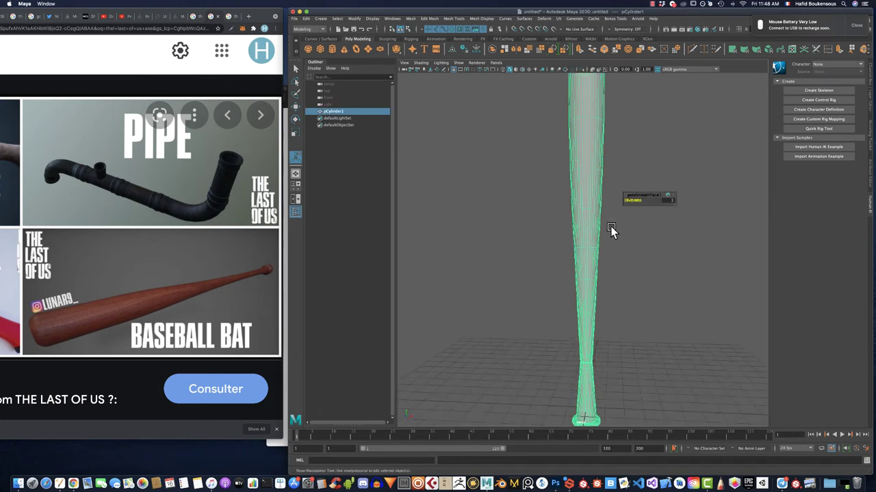
pyautogui.scroll(1, 611, 228)
pyautogui.scroll(-1, 611, 230)
pyautogui.scroll(-3, 612, 232)
pyautogui.scroll(1, 612, 234)
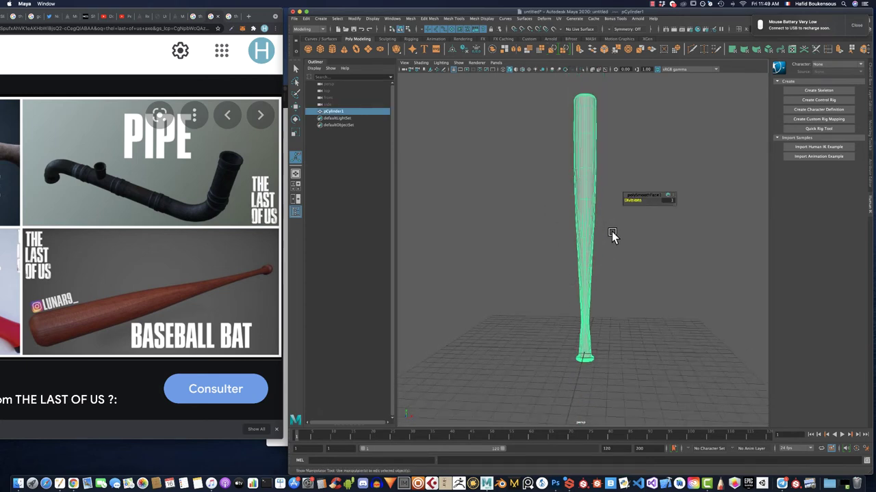
pyautogui.hotkey('ctrl', 'z')
pyautogui.hotkey('ctrl', 'e')
pyautogui.press('F10')
pyautogui.scroll(3, 588, 317)
# Select a full edge loop around the bat's handle, zooming in to frame it.
pyautogui.click(593, 320)
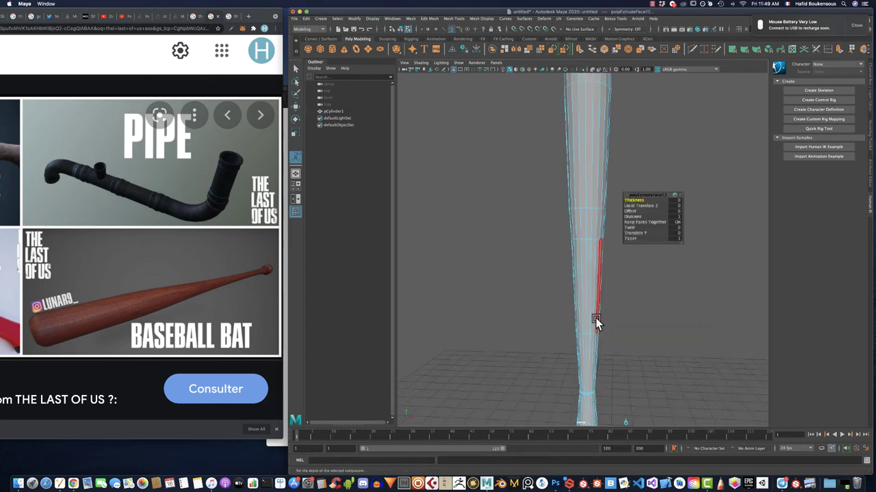
pyautogui.moveTo(597, 291)
pyautogui.keyDown('alt'); pyautogui.mouseDown()
pyautogui.moveTo(596, 236)
pyautogui.moveTo(582, 301)
pyautogui.moveTo(547, 333)
pyautogui.mouseUp(); pyautogui.keyUp('alt')
pyautogui.press('q')
pyautogui.click(552, 313)
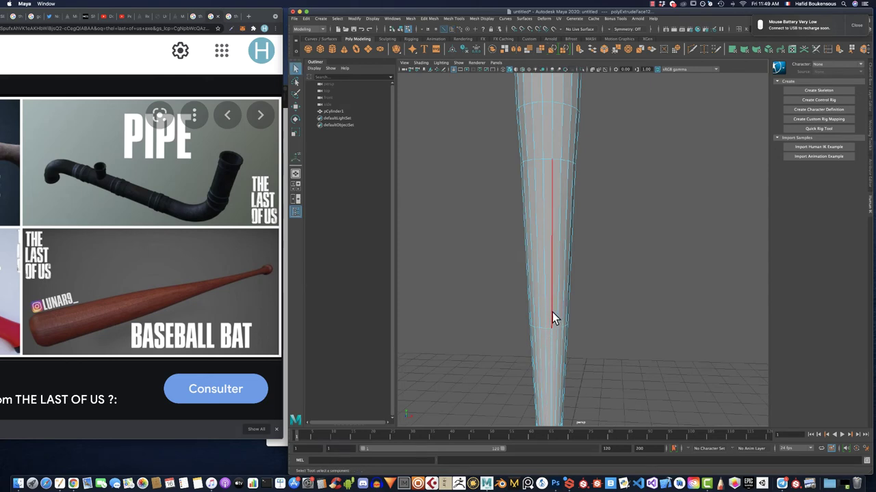
pyautogui.click(559, 301)
pyautogui.press('w')
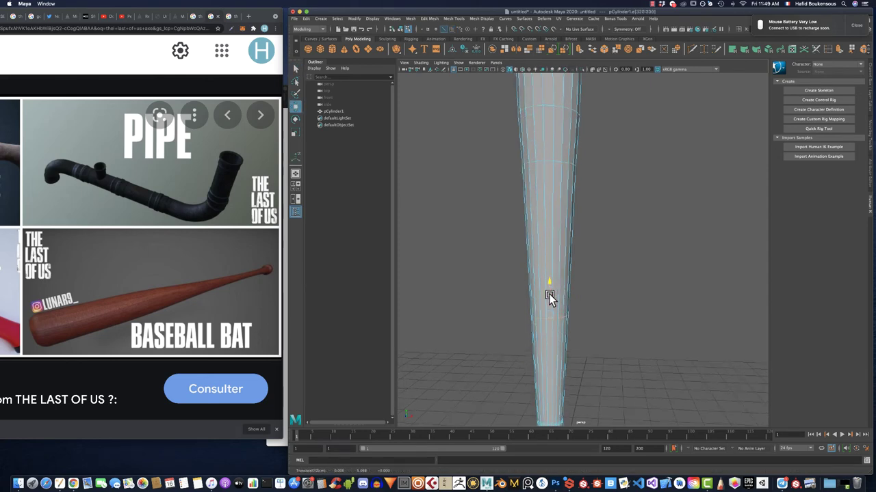
pyautogui.doubleClick(550, 294)
pyautogui.scroll(-3, 551, 280)
pyautogui.scroll(-2, 554, 281)
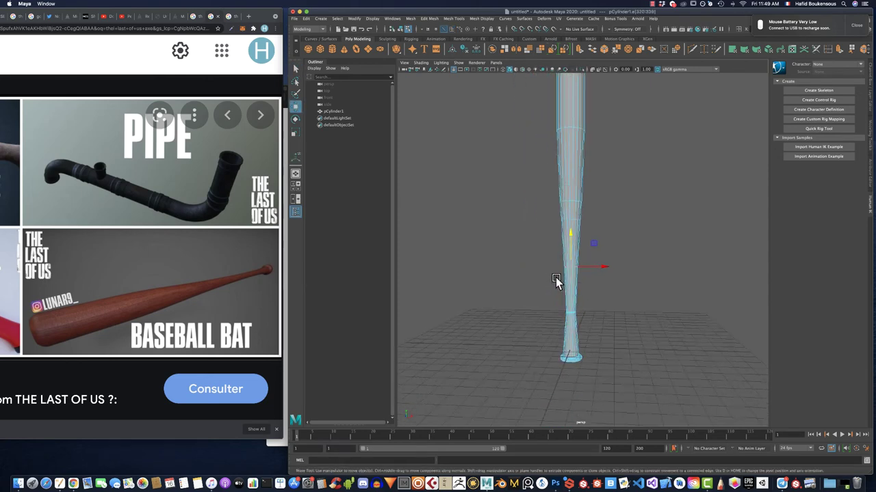
pyautogui.scroll(2, 557, 316)
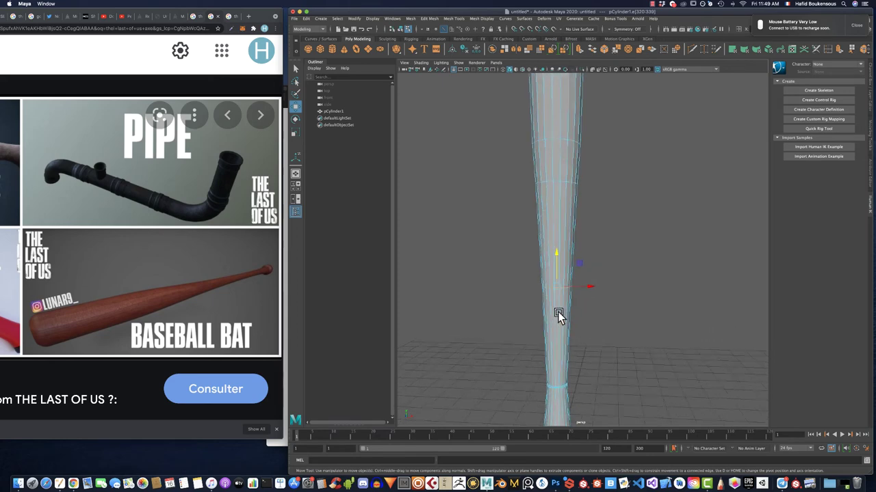
pyautogui.scroll(2, 567, 307)
pyautogui.scroll(2, 576, 301)
pyautogui.scroll(2, 578, 304)
pyautogui.scroll(2, 580, 299)
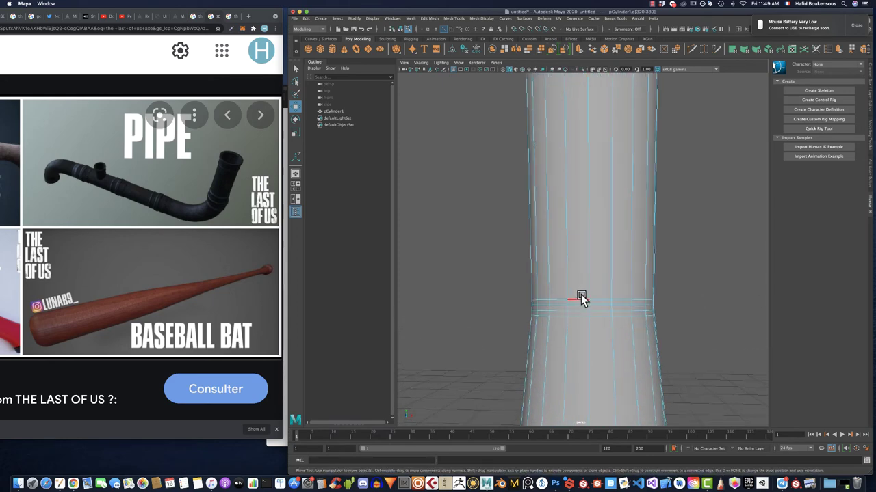
# Slide another handle edge loop up the bat and scale it to refine the taper.
pyautogui.doubleClick(580, 301)
pyautogui.scroll(-3, 578, 316)
pyautogui.scroll(-1, 595, 274)
pyautogui.scroll(-3, 600, 228)
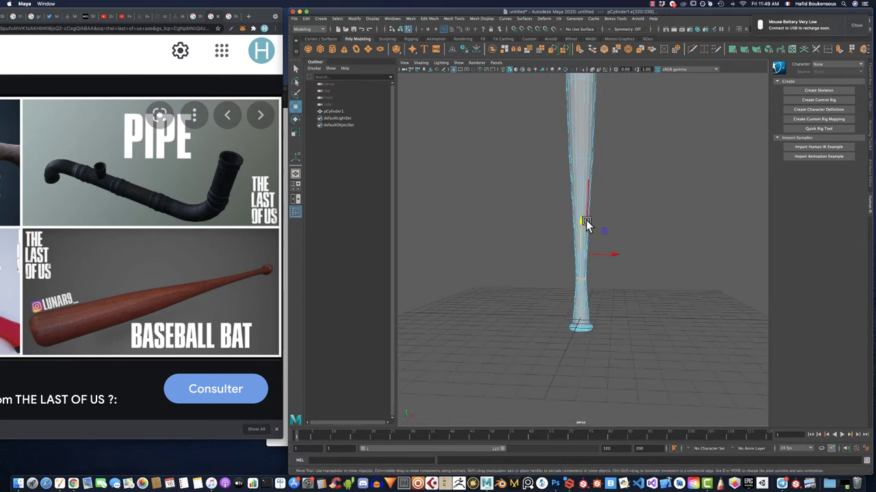
pyautogui.moveTo(579, 223); pyautogui.dragTo(579, 214)
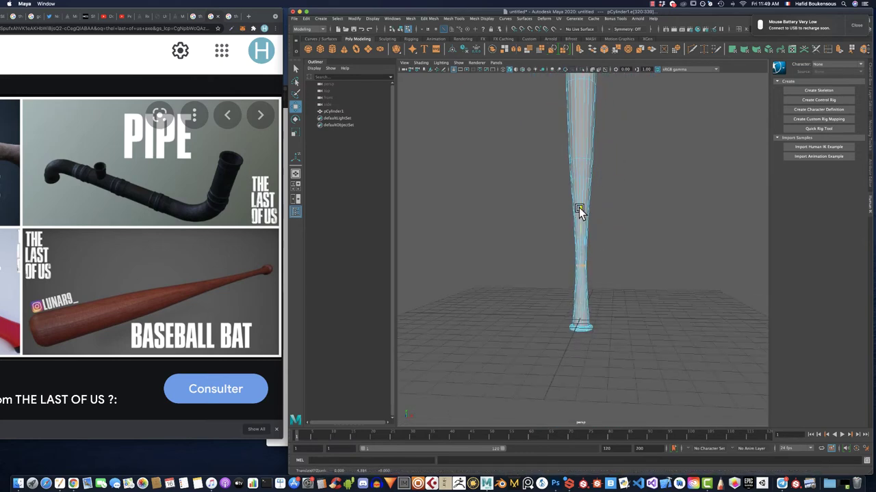
pyautogui.press('w')
pyautogui.scroll(1, 577, 247)
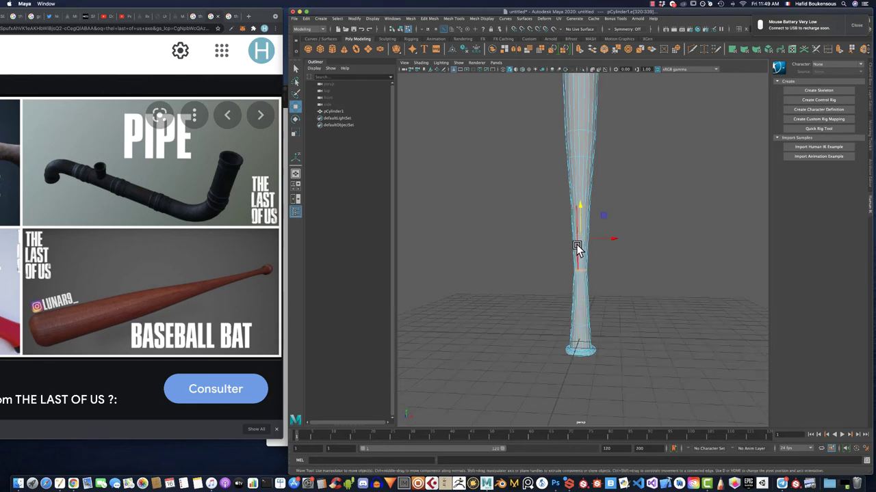
pyautogui.press('r')
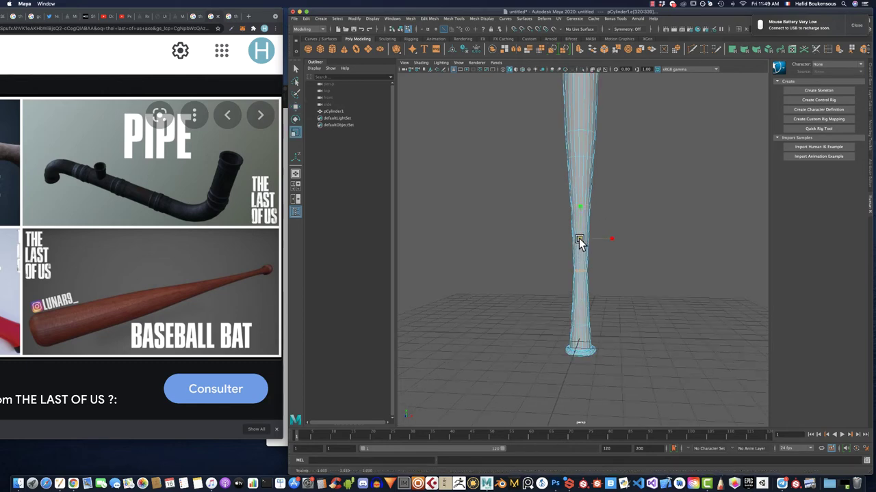
pyautogui.moveTo(578, 241)
pyautogui.keyDown('alt'); pyautogui.mouseDown()
pyautogui.moveTo(563, 212)
pyautogui.moveTo(581, 233)
pyautogui.mouseUp(); pyautogui.keyUp('alt')
pyautogui.click(411, 19)
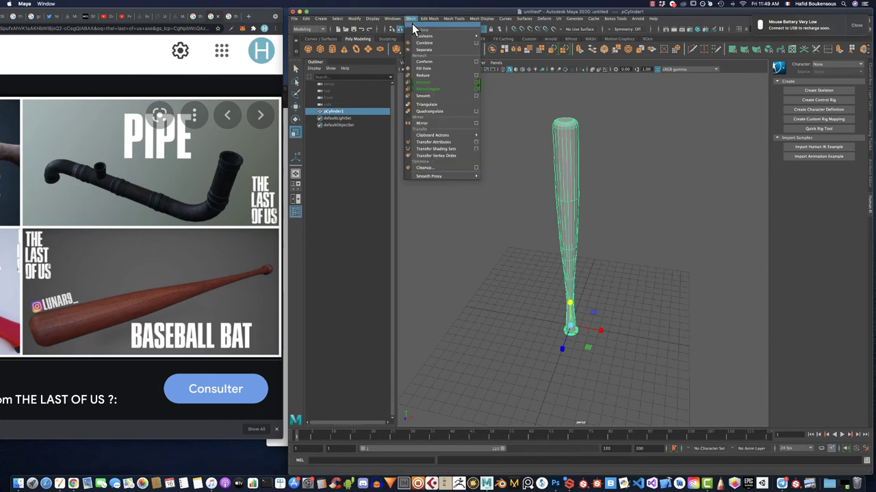
pyautogui.click(437, 95)
pyautogui.click(612, 215)
pyautogui.moveTo(620, 197)
pyautogui.keyDown('alt'); pyautogui.mouseDown()
pyautogui.moveTo(616, 189)
pyautogui.moveTo(600, 240)
pyautogui.mouseUp(); pyautogui.keyUp('alt')
pyautogui.click(574, 251)
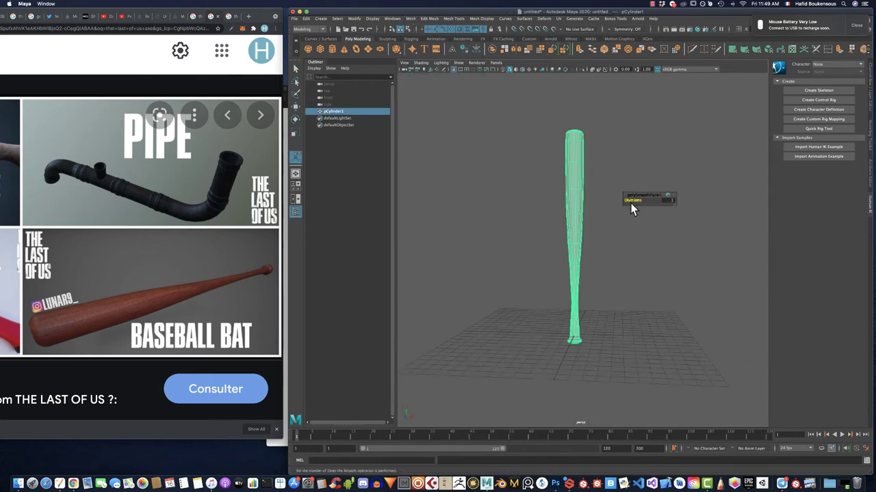
pyautogui.click(599, 240)
pyautogui.scroll(2, 593, 244)
pyautogui.scroll(3, 593, 244)
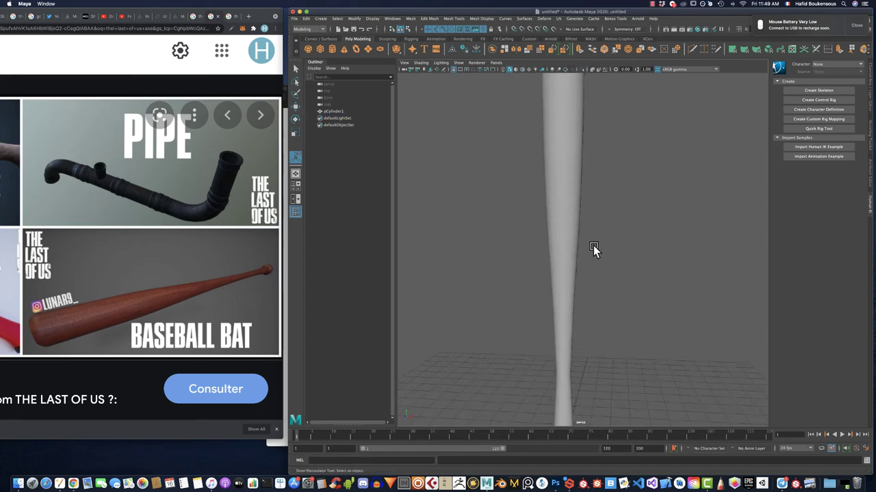
pyautogui.scroll(2, 594, 246)
pyautogui.click(595, 237)
pyautogui.keyDown('shift'); pyautogui.moveTo(596, 237); pyautogui.dragTo(579, 295, button='right'); pyautogui.keyUp('shift')
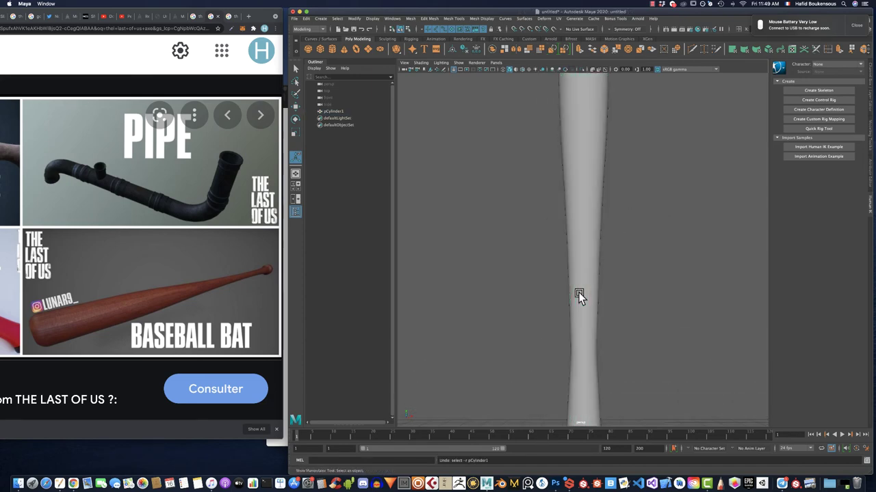
pyautogui.scroll(2, 582, 360)
pyautogui.scroll(2, 583, 312)
pyautogui.scroll(1, 583, 312)
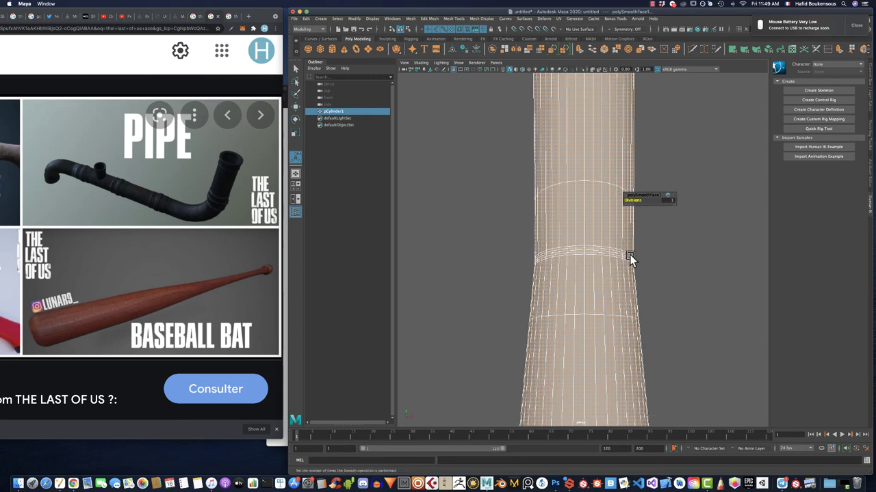
pyautogui.hotkey('ctrl', 'z')
pyautogui.scroll(-2, 617, 277)
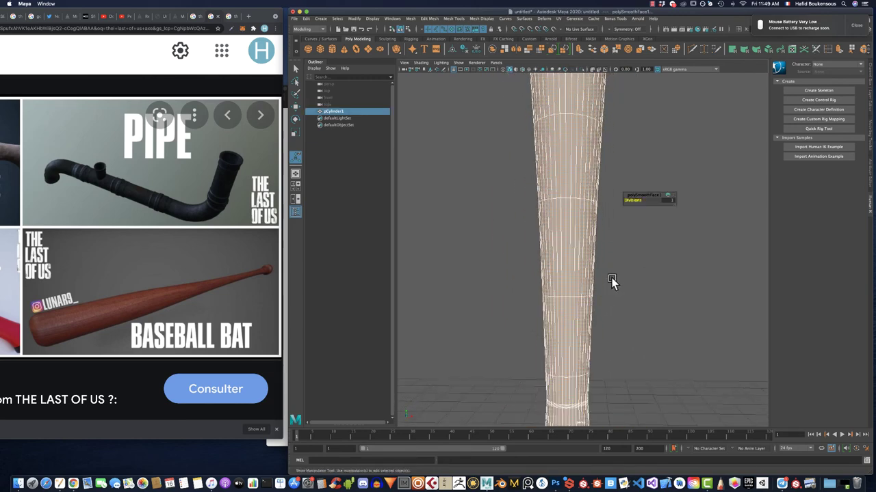
pyautogui.scroll(-2, 612, 283)
pyautogui.keyDown('alt'); pyautogui.moveTo(604, 286); pyautogui.dragTo(605, 283); pyautogui.keyUp('alt')
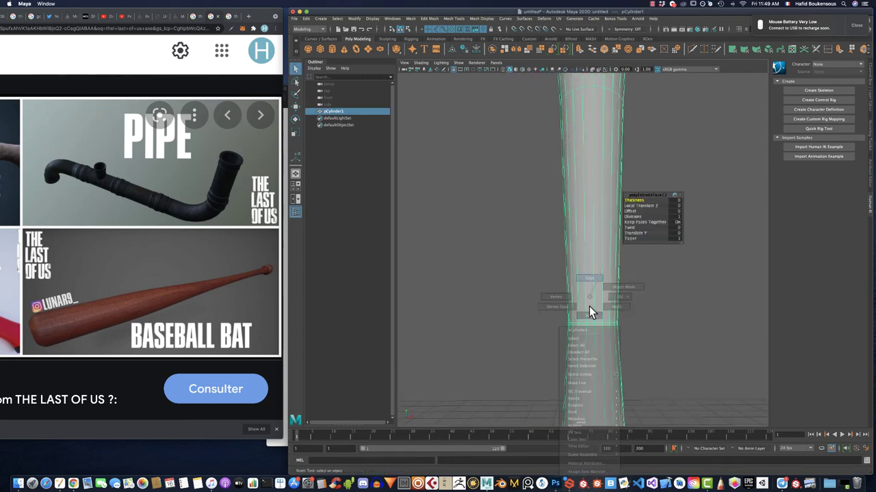
# Select and delete the two extra edge loops on the handle.
pyautogui.moveTo(590, 320); pyautogui.dragTo(584, 321, button='right')
pyautogui.click(581, 321)
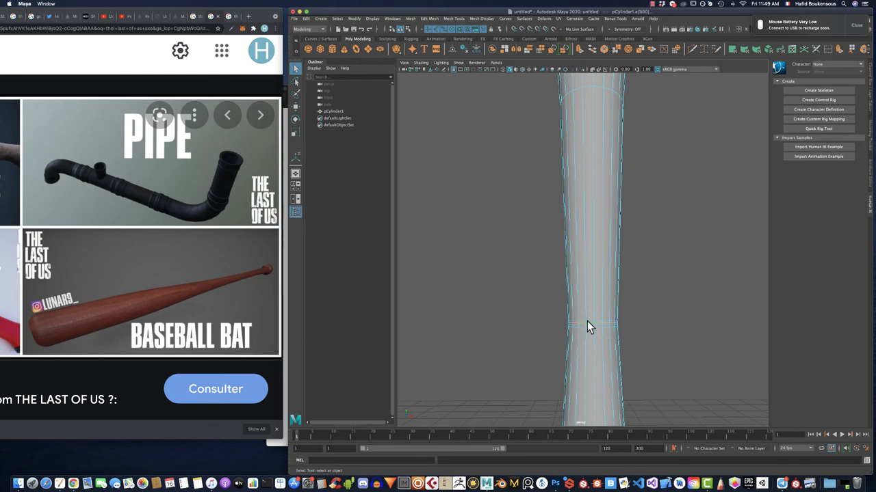
pyautogui.press('Delete')
pyautogui.click(583, 326)
pyautogui.press('Delete')
# Return to object mode with F8 and view the whole unsmoothed bat from above.
pyautogui.press('F8')
pyautogui.scroll(-3, 610, 296)
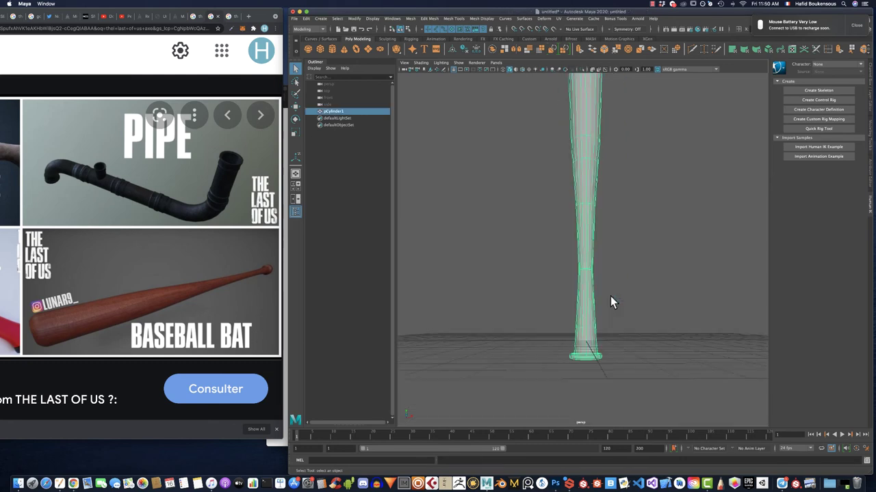
pyautogui.scroll(-3, 558, 162)
pyautogui.scroll(1, 561, 171)
pyautogui.keyDown('alt'); pyautogui.moveTo(562, 171); pyautogui.dragTo(568, 189); pyautogui.keyUp('alt')
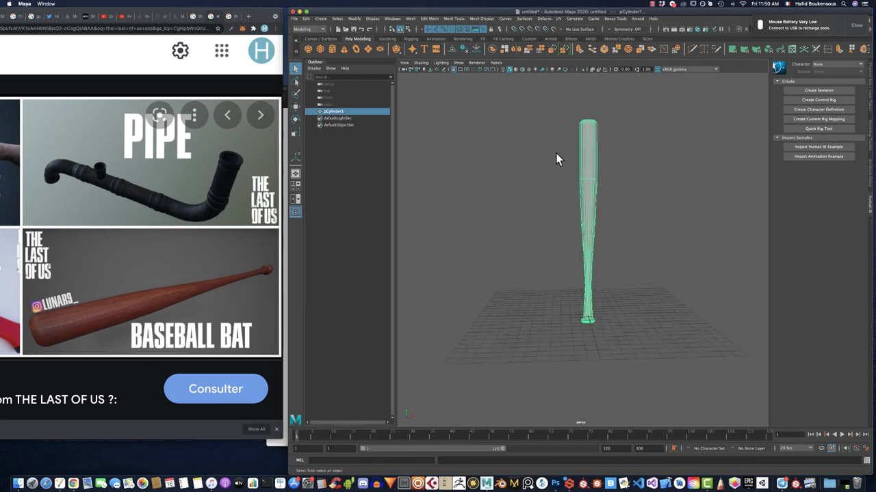
# Apply Mesh > Smooth to the whole bat, then orbit to check the rounded base and barrel.
pyautogui.click(410, 18)
pyautogui.click(425, 96)
pyautogui.click(601, 236)
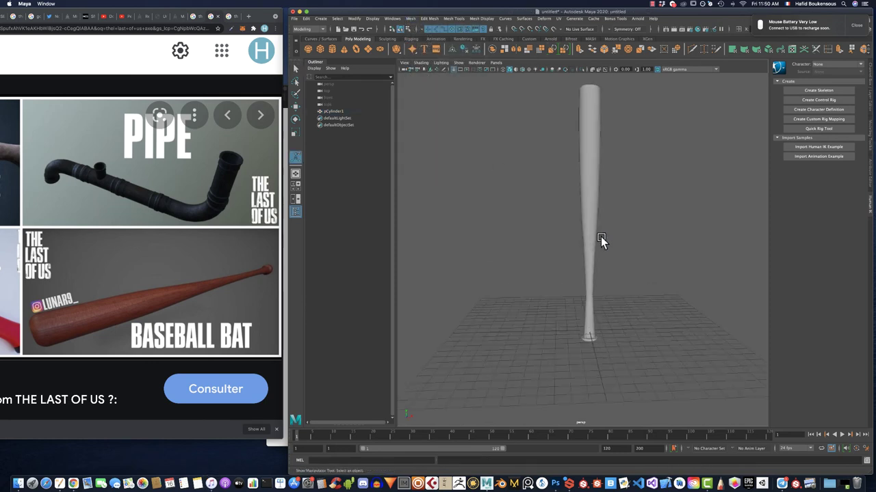
pyautogui.scroll(3, 601, 237)
pyautogui.click(581, 215)
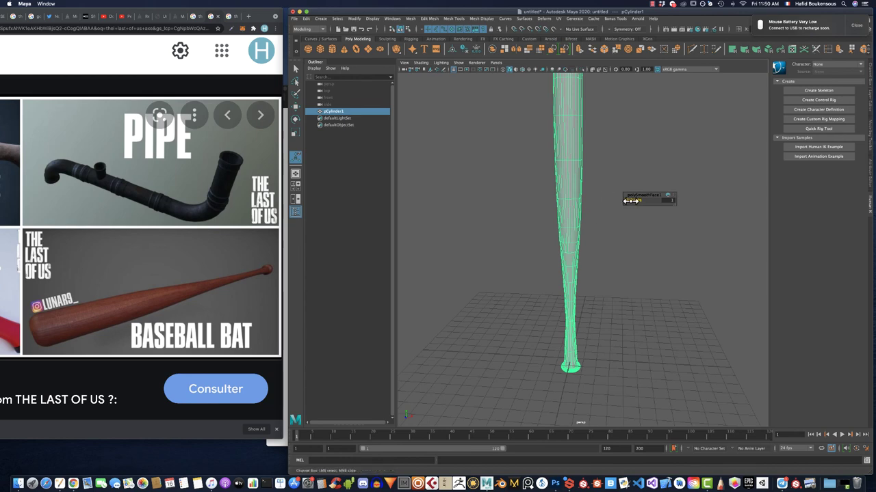
pyautogui.click(604, 215)
pyautogui.scroll(-3, 604, 215)
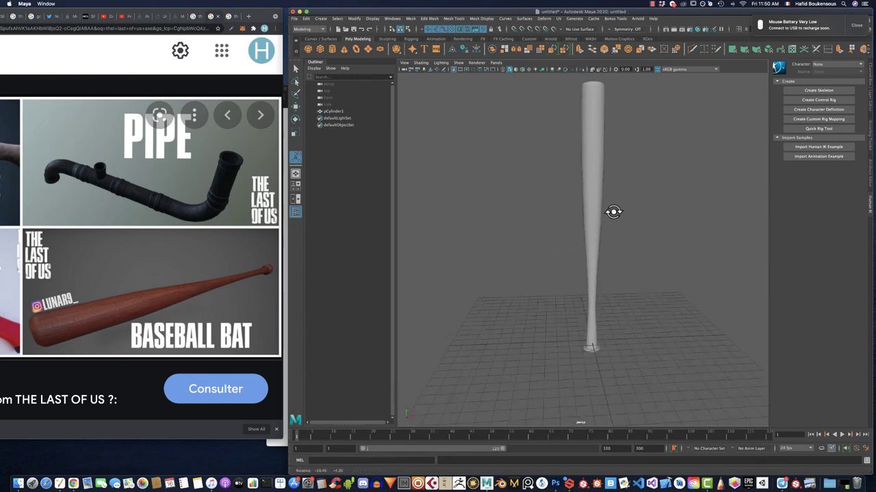
pyautogui.moveTo(611, 211)
pyautogui.keyDown('alt'); pyautogui.mouseDown()
pyautogui.moveTo(596, 205)
pyautogui.moveTo(606, 221)
pyautogui.mouseUp(); pyautogui.keyUp('alt')
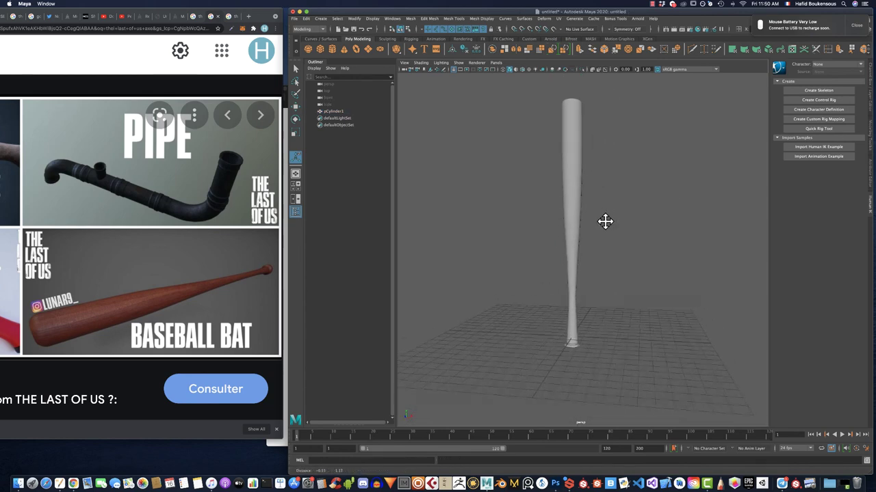